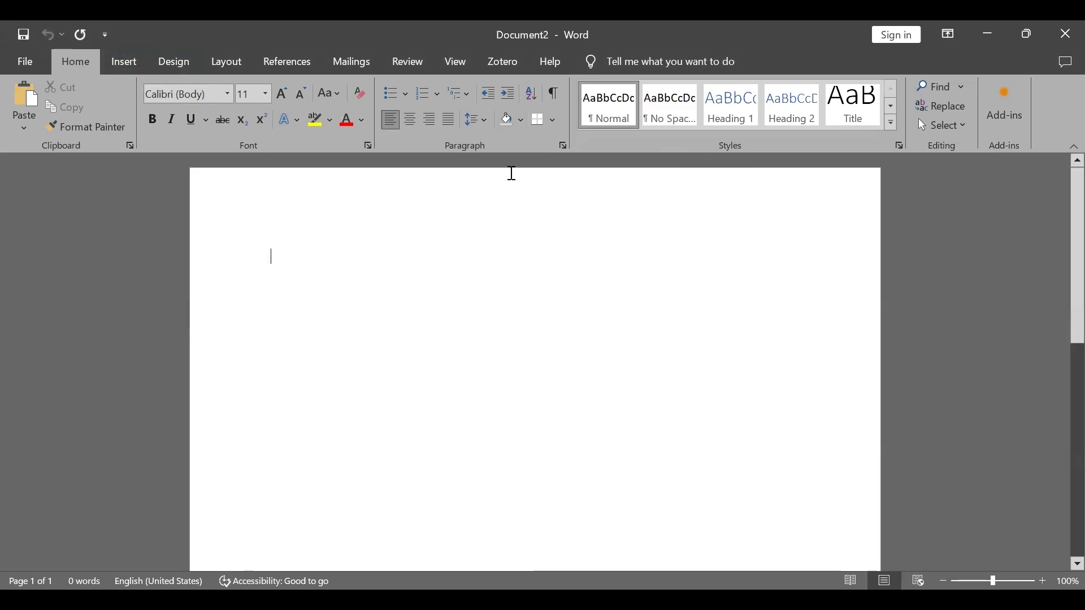
Set the paragraph spacing after to 0 pt and the line spacing to Double
left_click(560, 144)
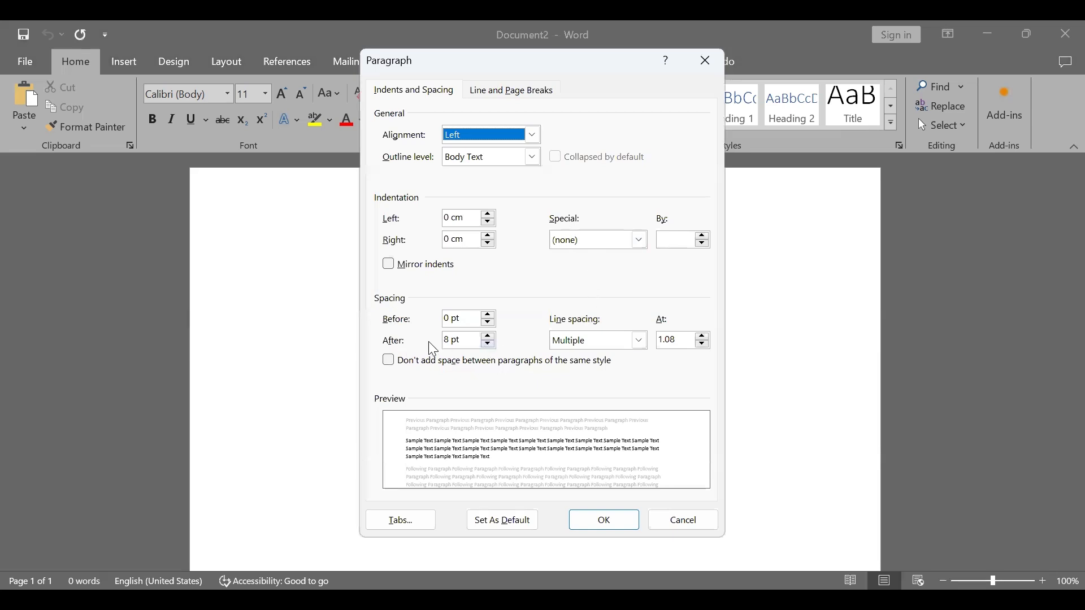
left_click(490, 344)
left_click(489, 345)
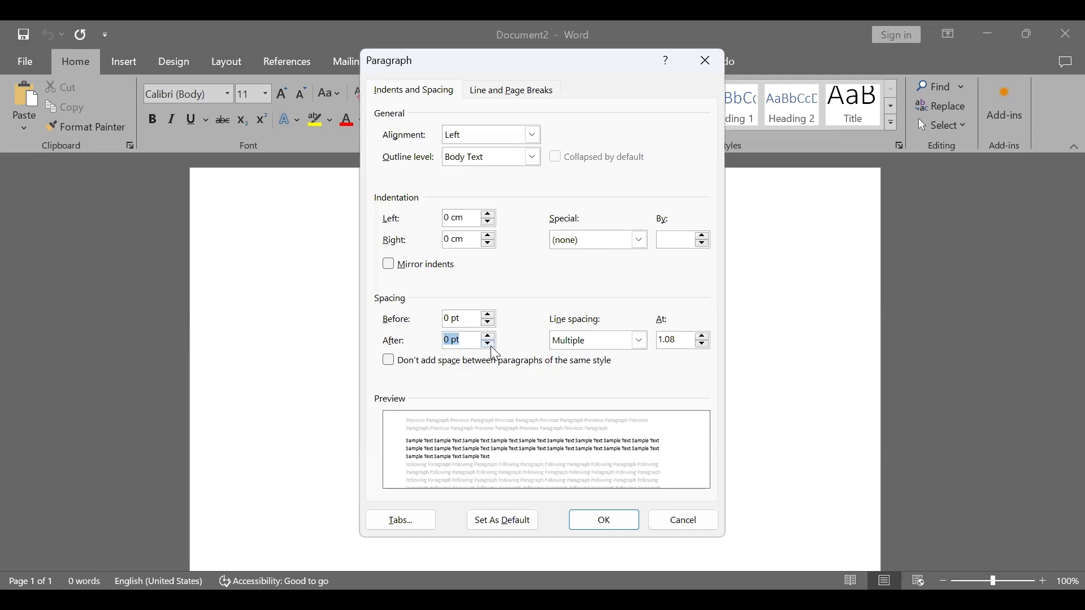
left_click(640, 341)
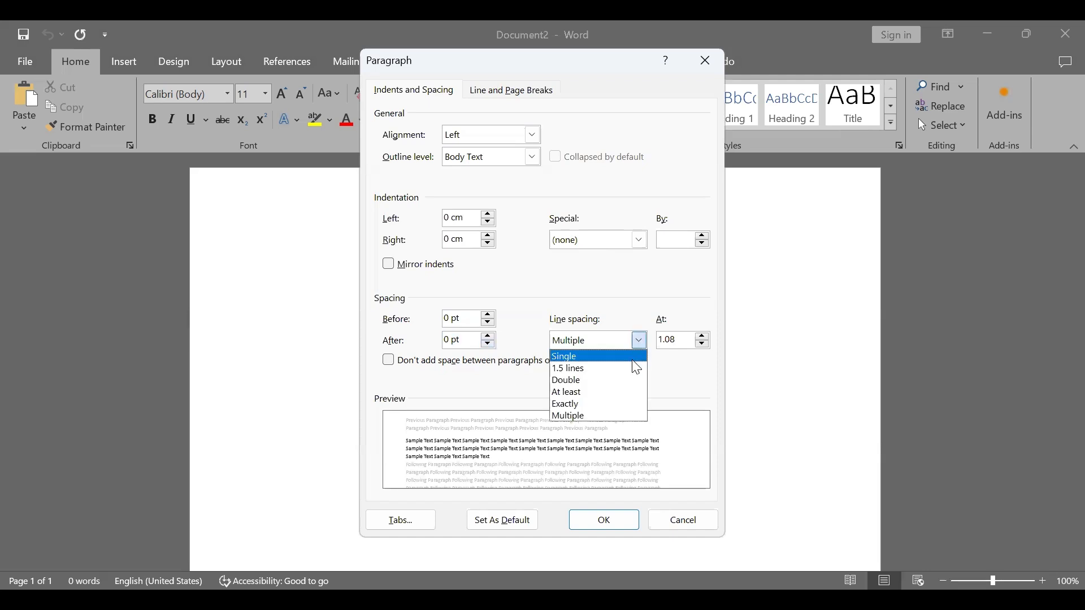
left_click(622, 381)
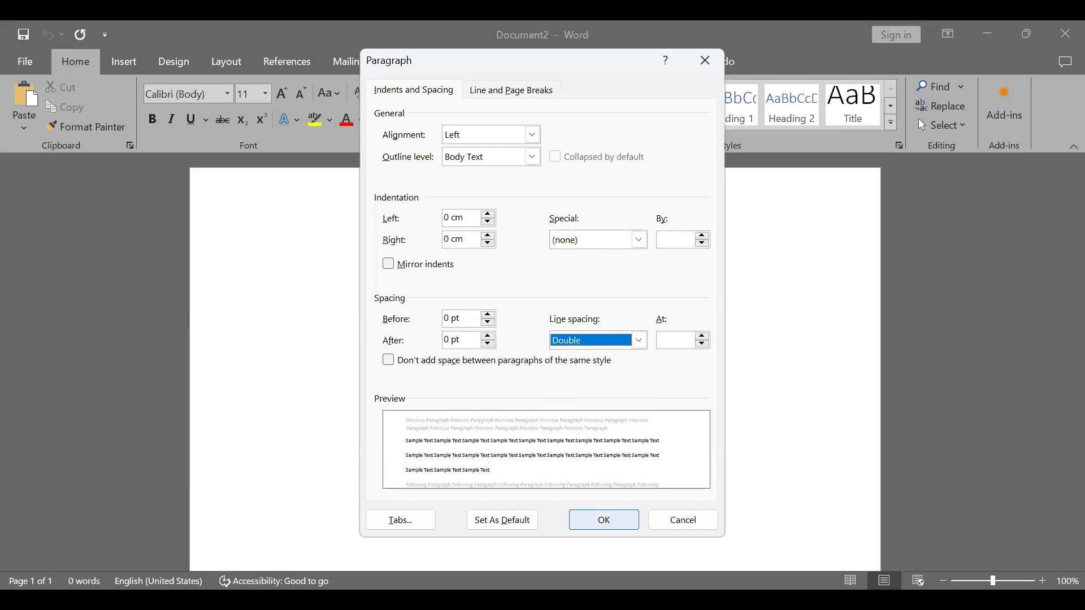
left_click(620, 520)
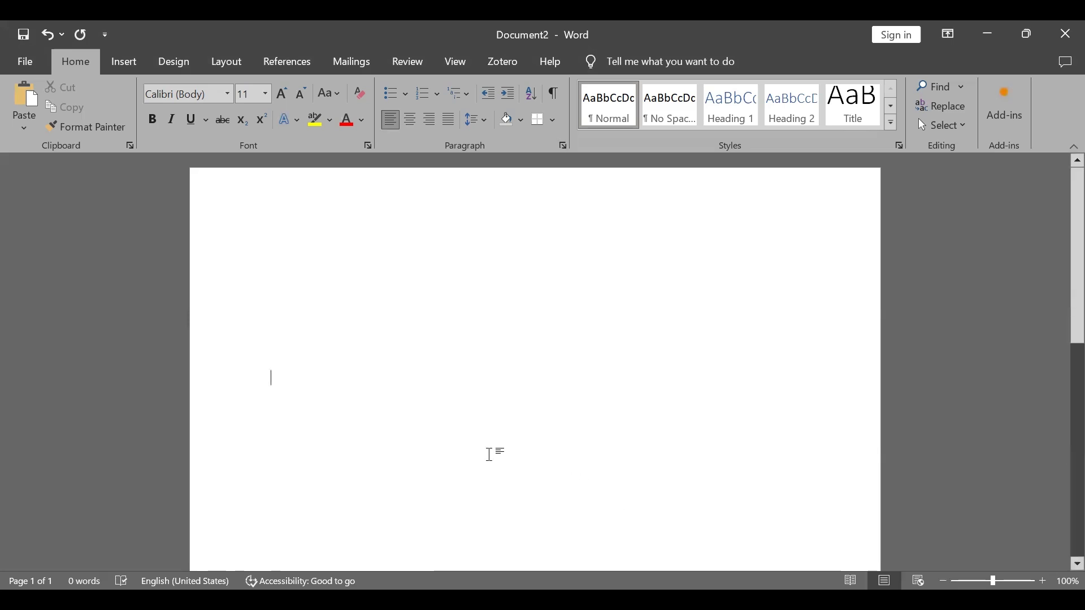
Center the title line and set its font to Times New Roman, size 12
left_click(402, 122)
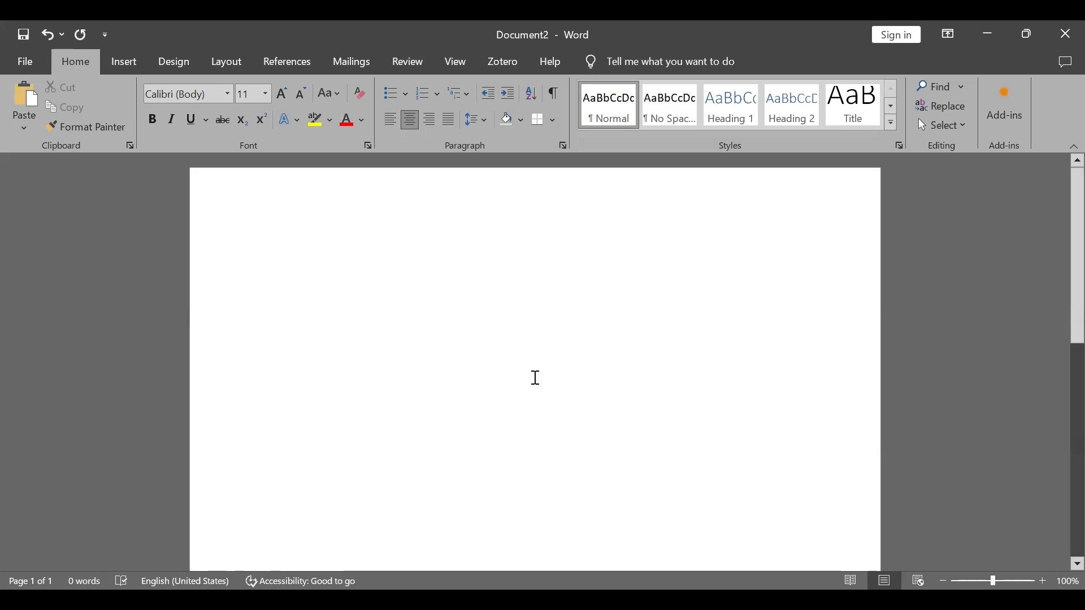
left_click(228, 94)
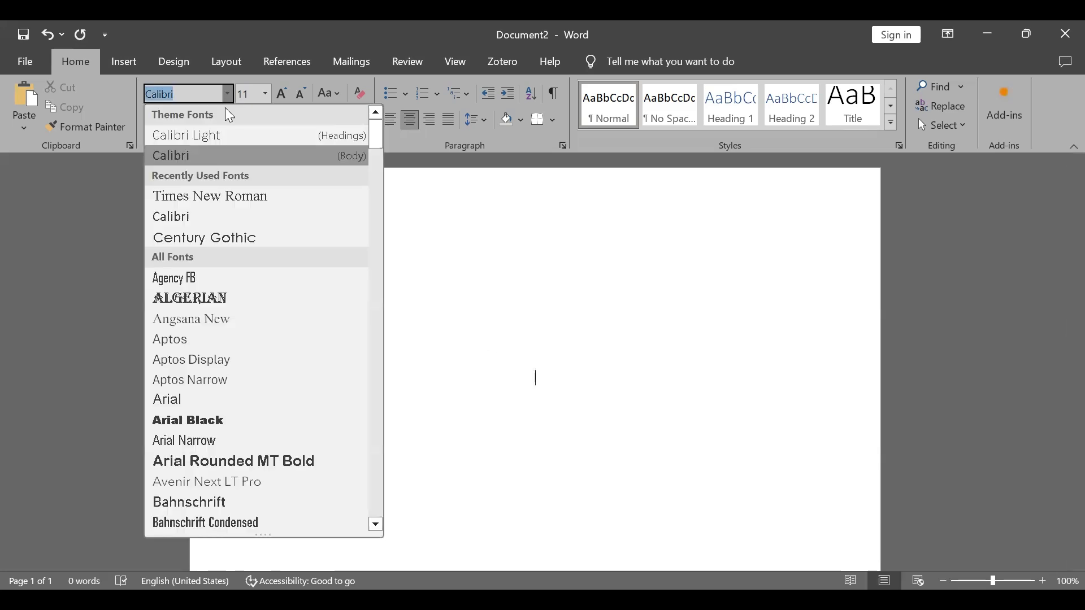
left_click(228, 197)
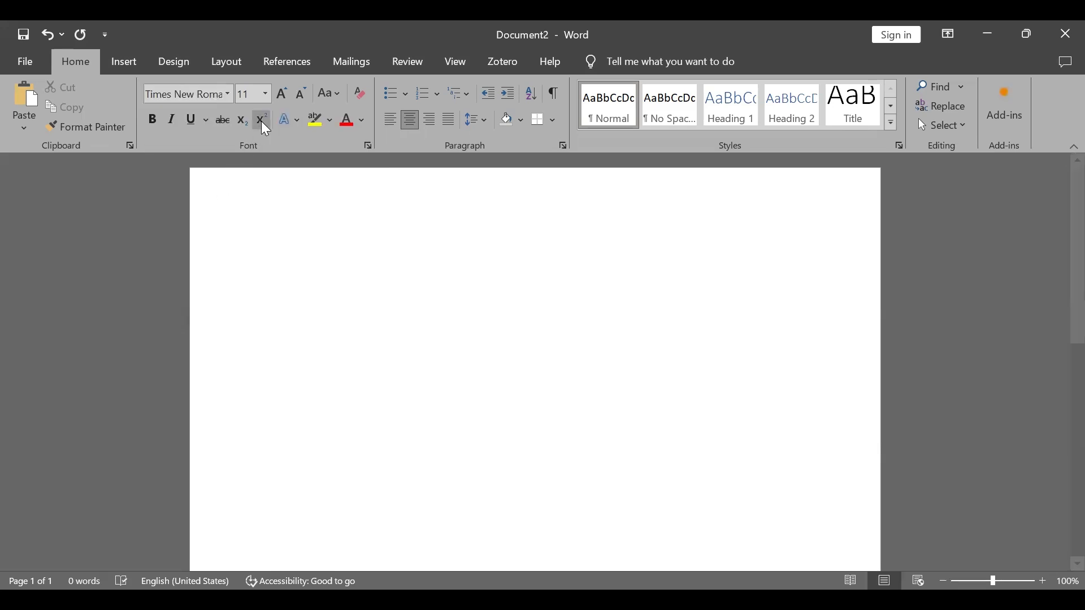
left_click(265, 94)
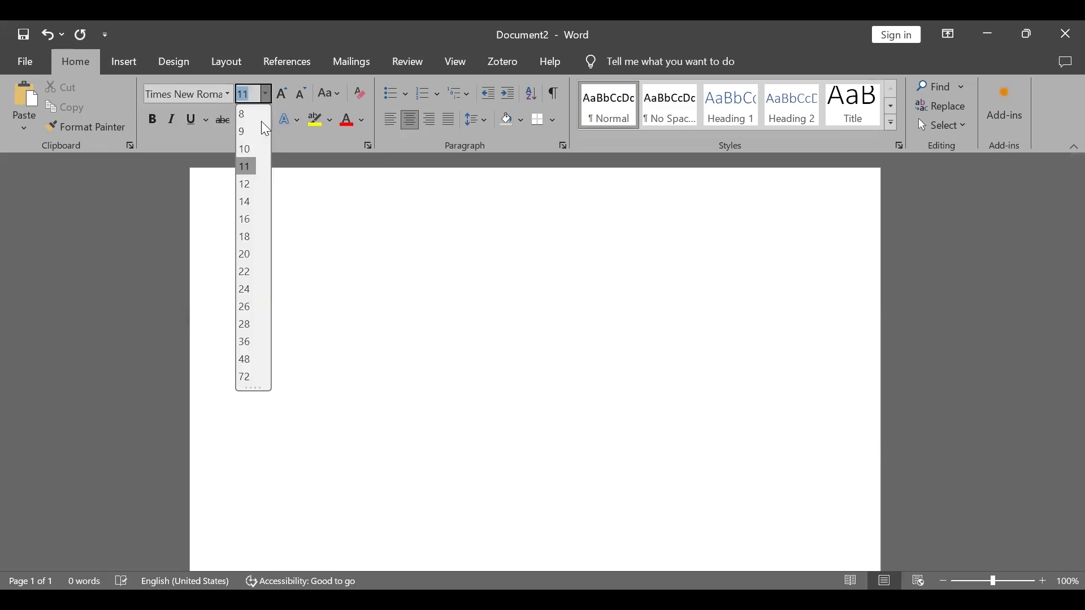
left_click(249, 185)
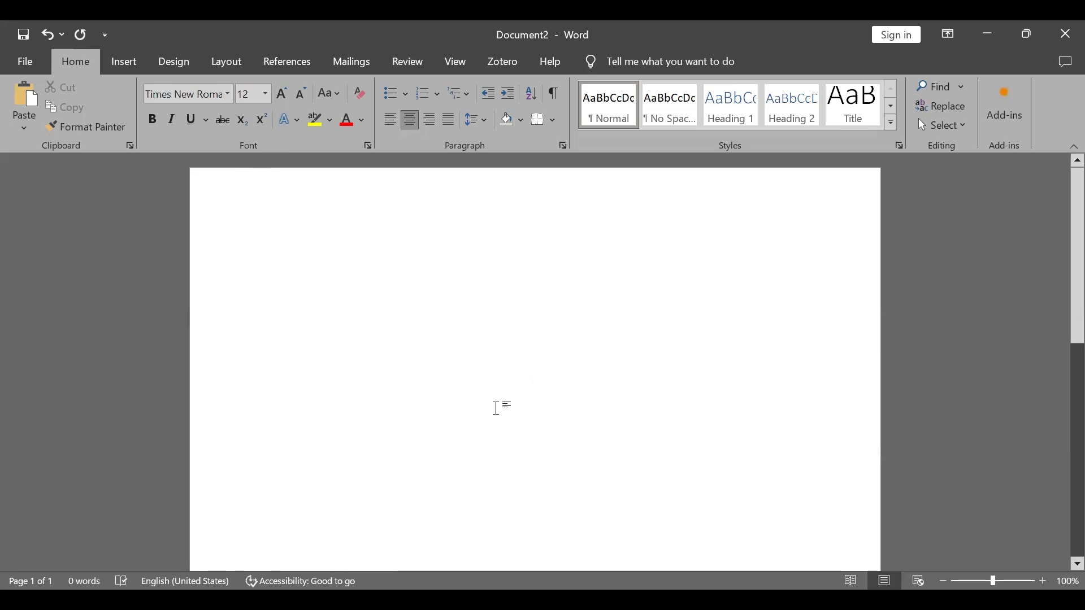
Enter the paper title "The Importance of Research in a University" in bold
left_click(154, 120)
type("The I")
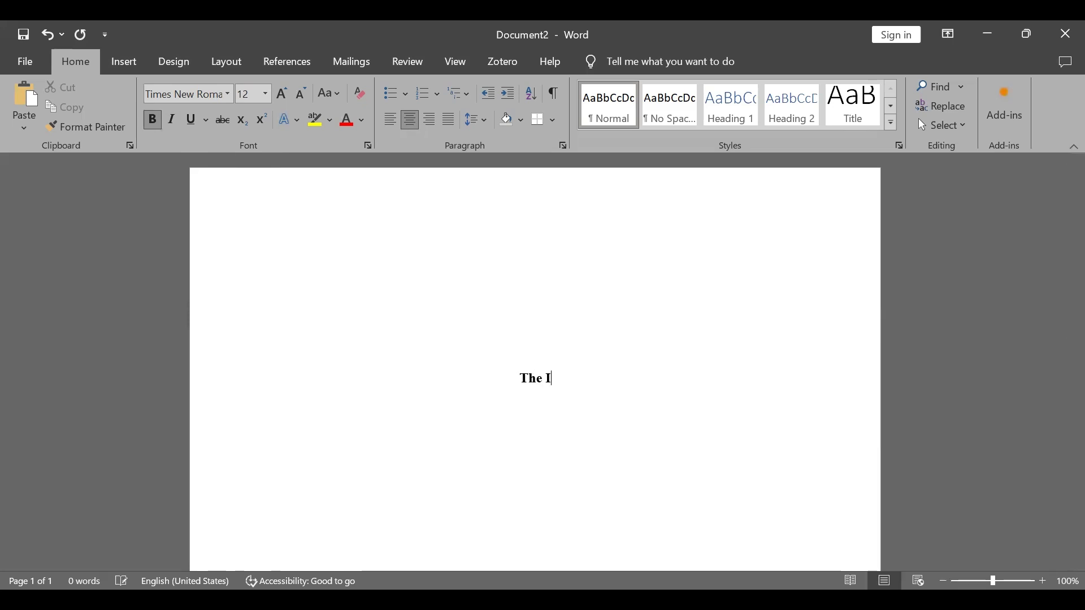
type("mportance ")
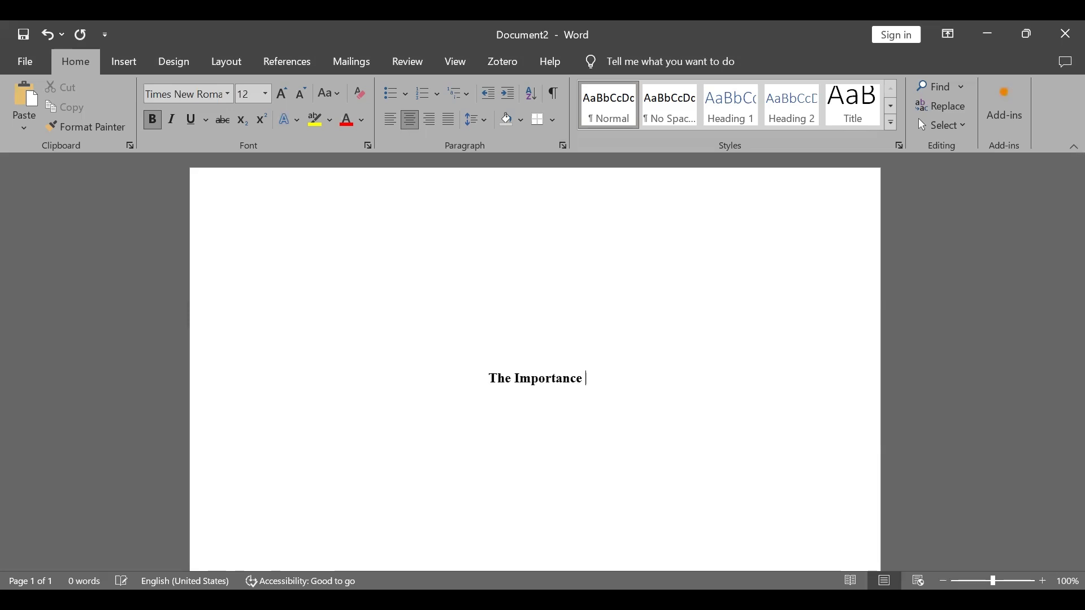
type("of Research")
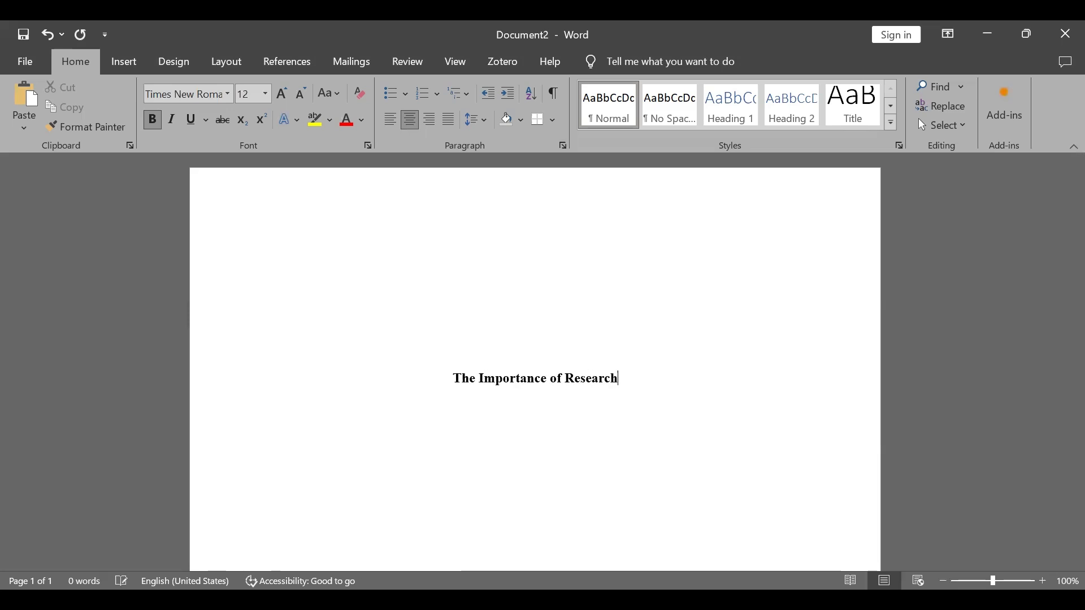
type(" in a Univ")
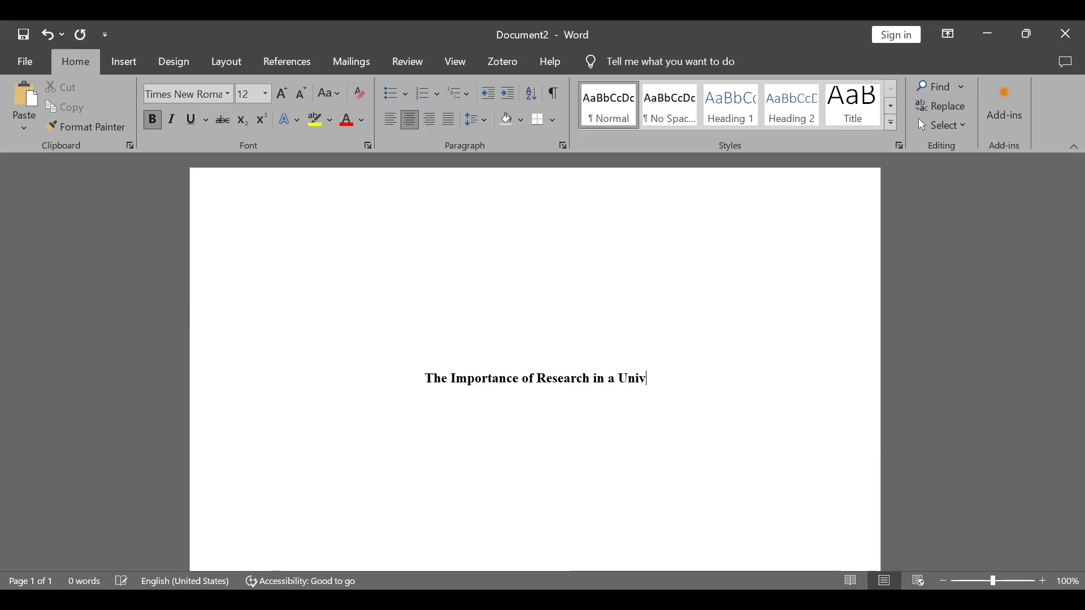
type("ersity")
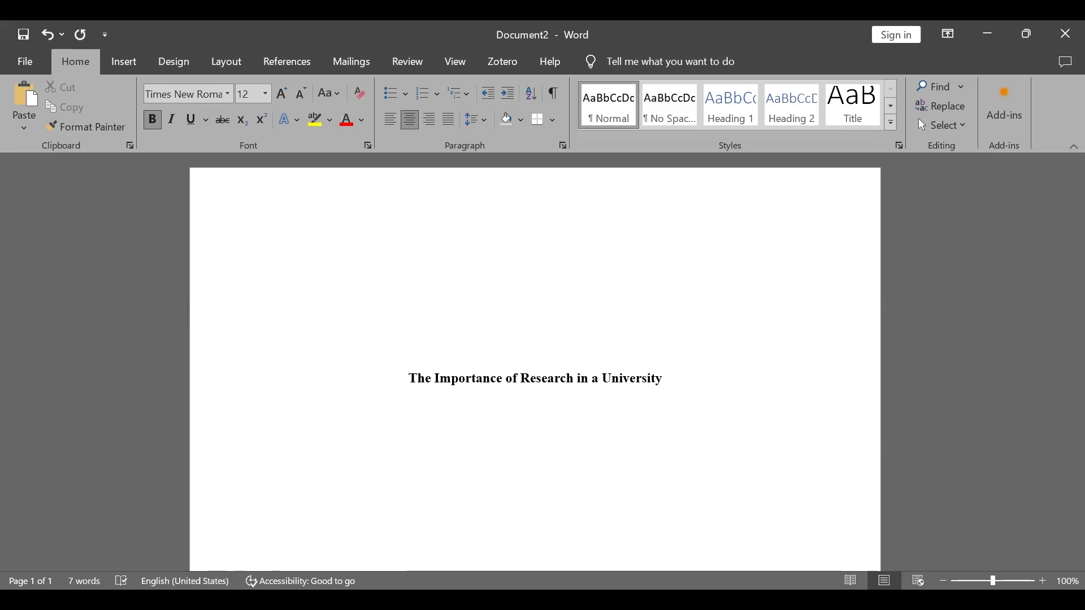
Add the author's full name and student number in regular weight below the title, separated by a comma
left_click(151, 120)
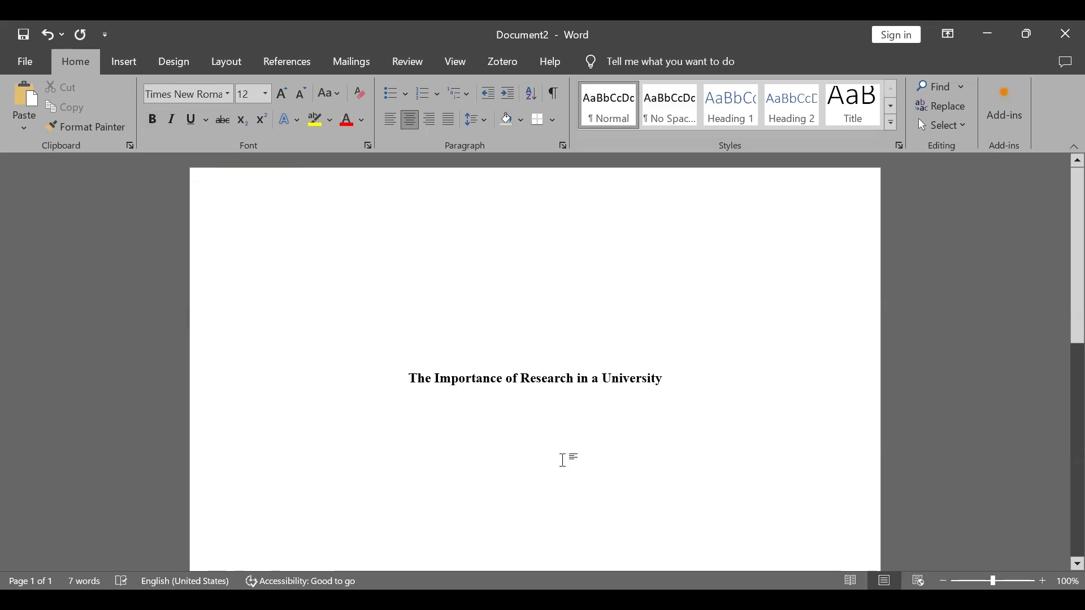
type("Ma")
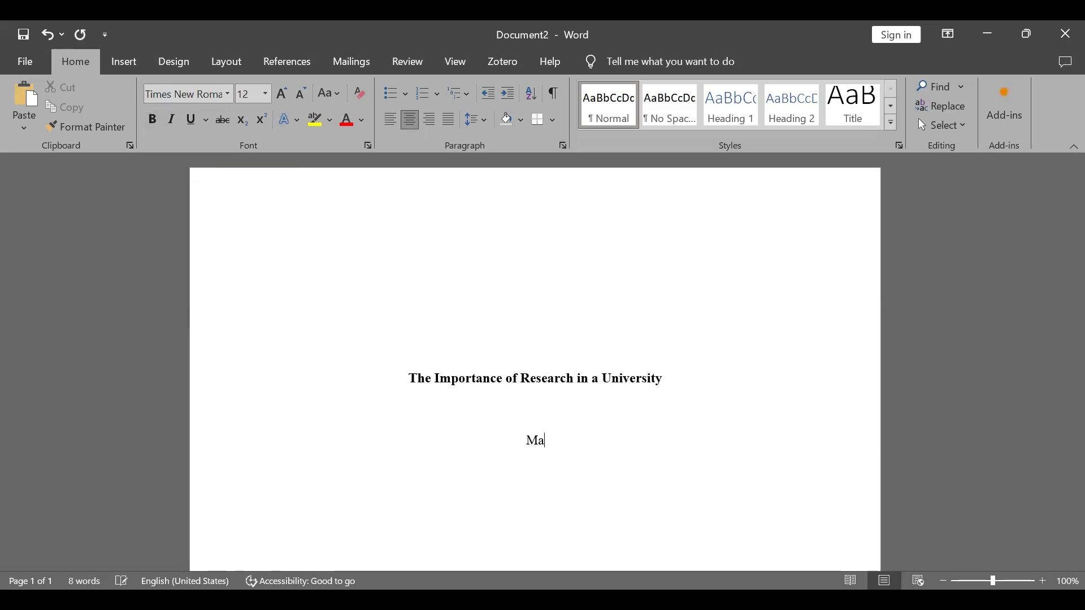
type("hmood Mamdani")
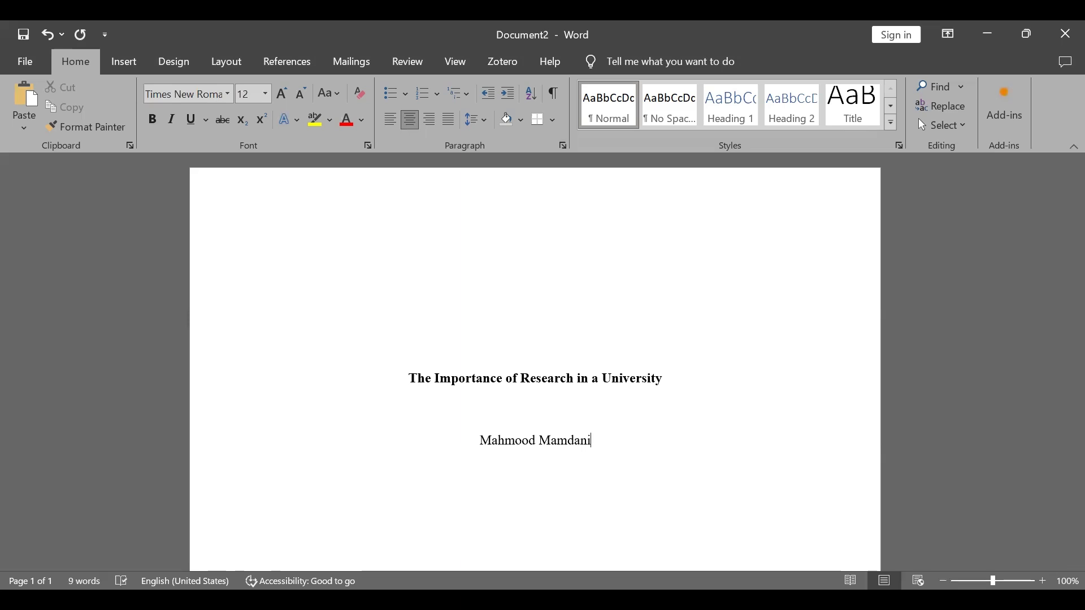
type(", 1")
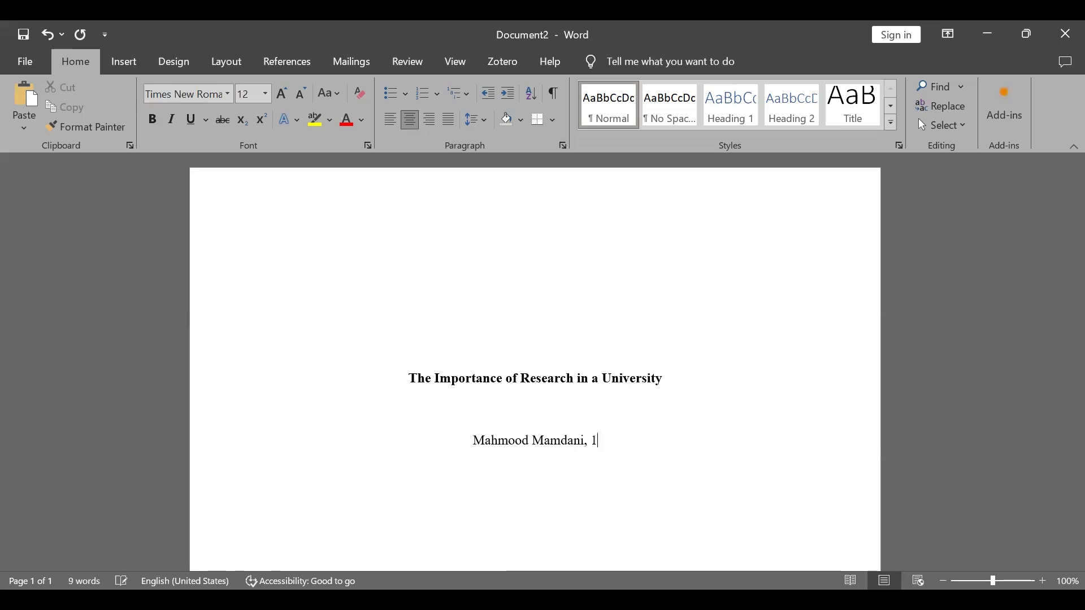
type("1-1111")
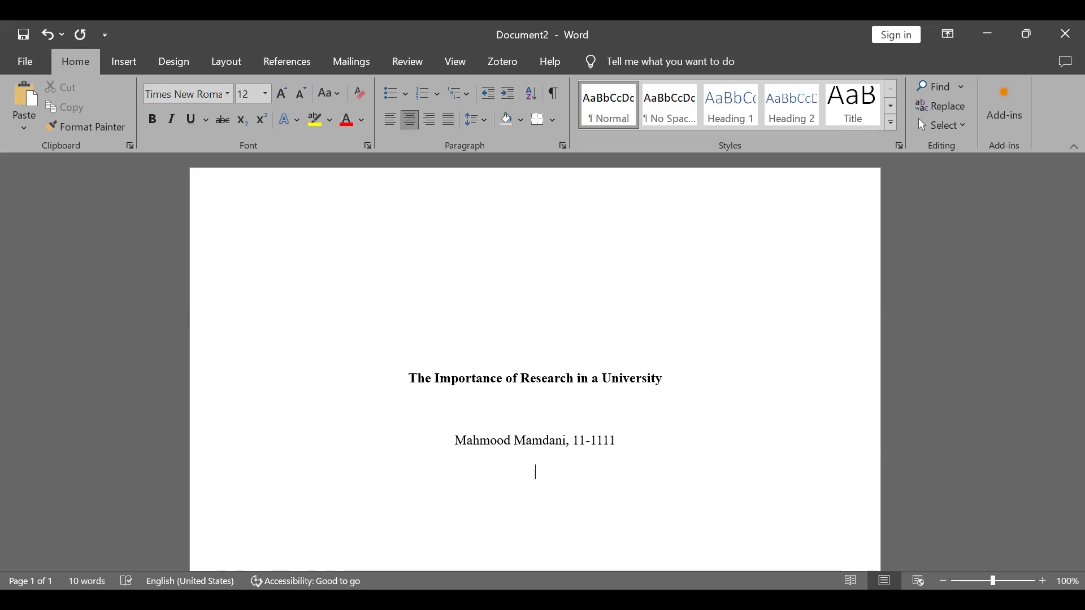
Add the affiliation line "Department of Language and Performing Arts, Daystar University" below the author line
type("Department of L")
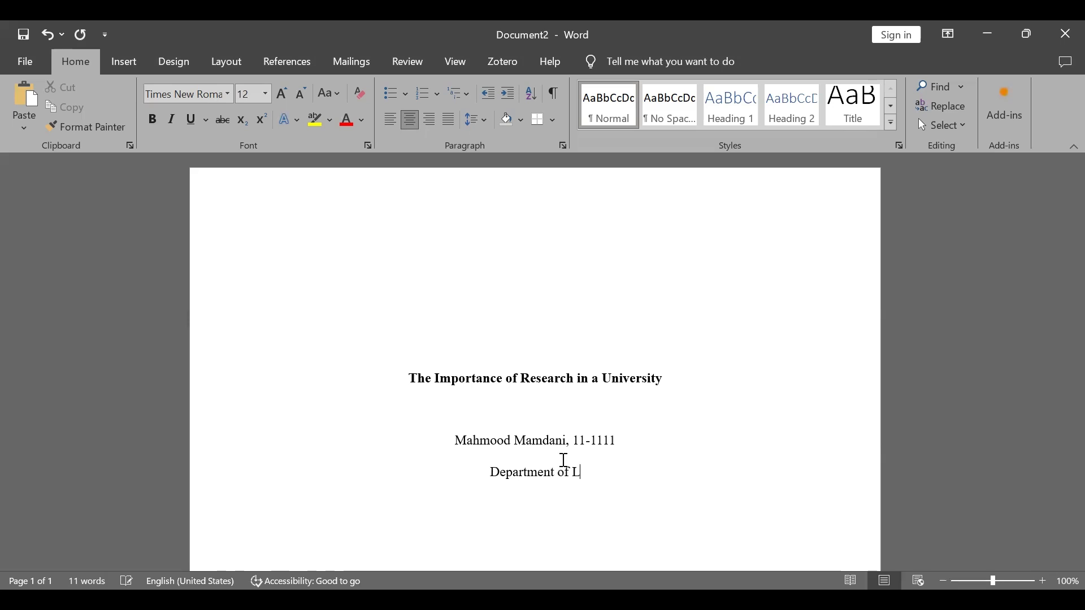
type("anguage and Per")
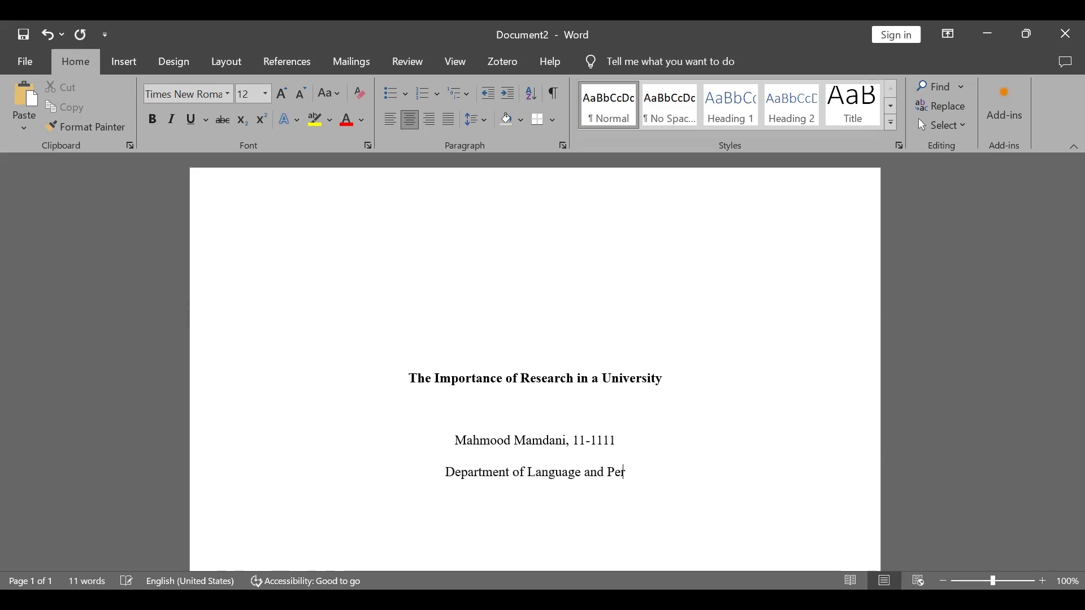
type("forming Arts,")
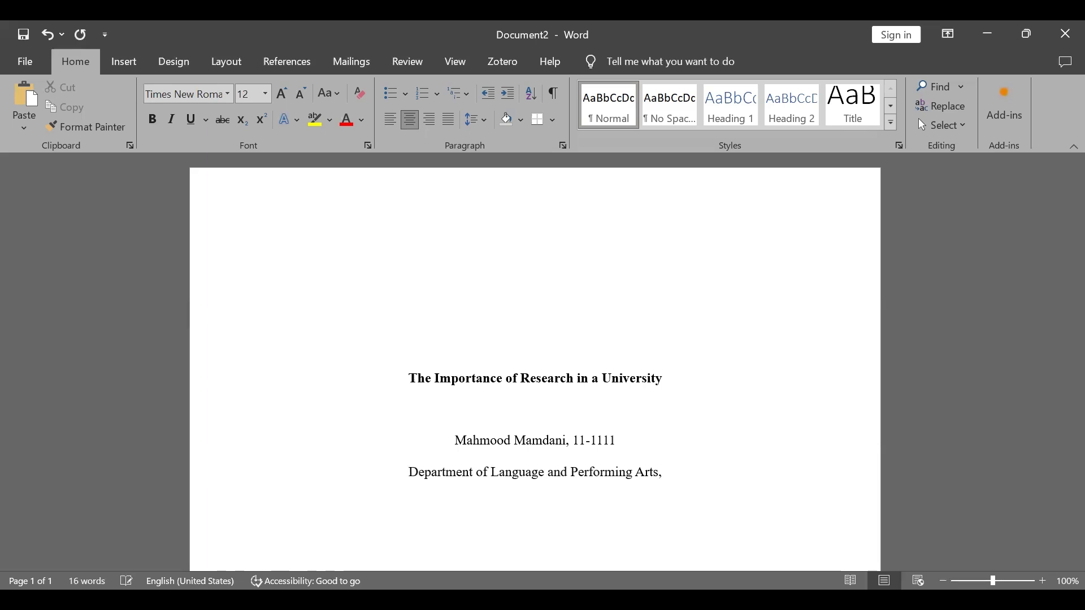
type(" Days")
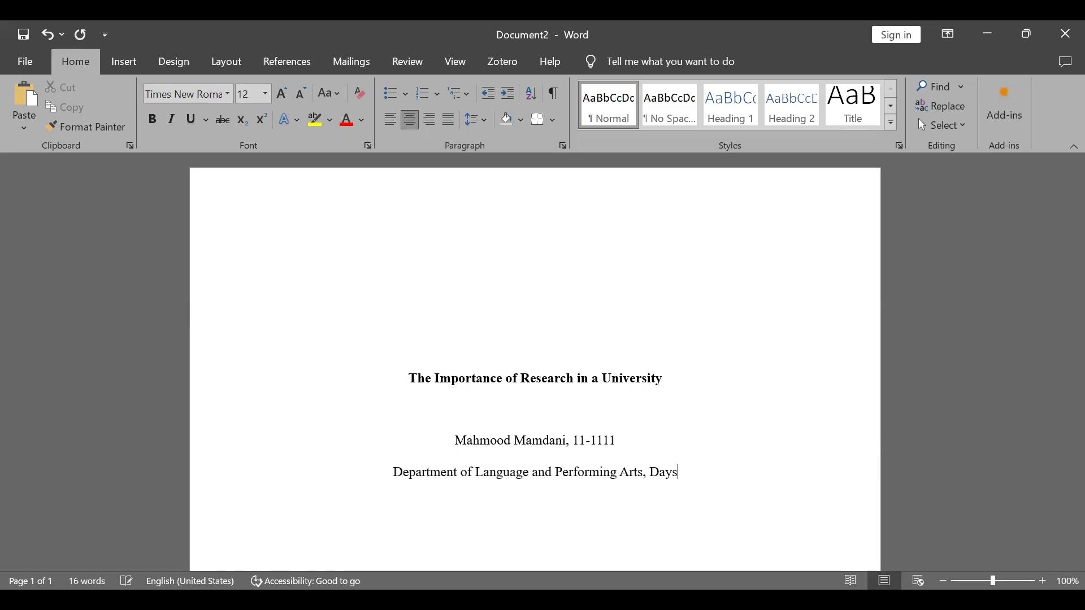
type("tar Univer")
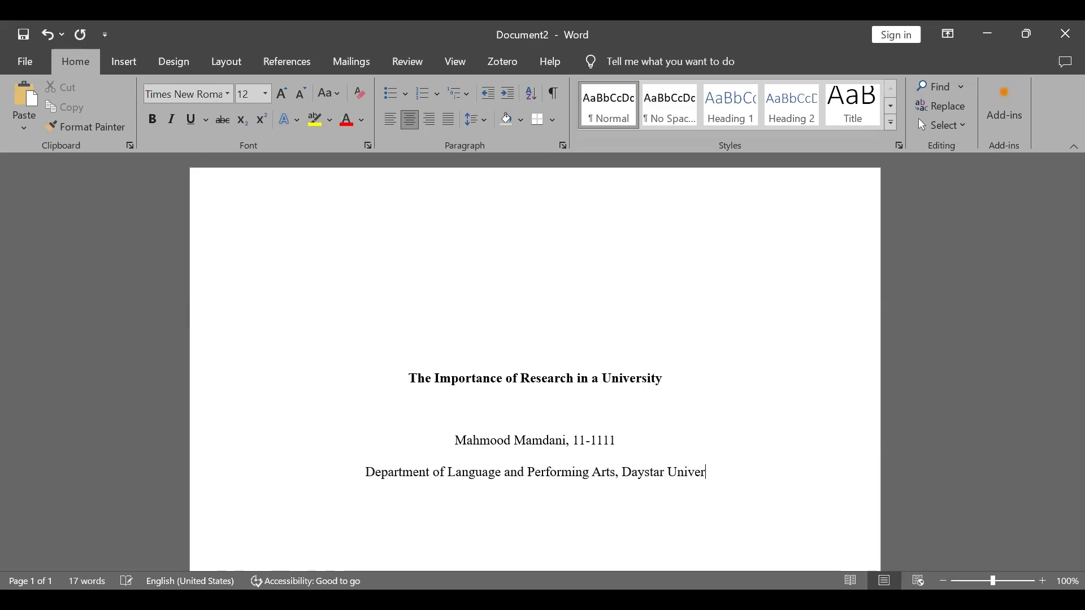
type("sity")
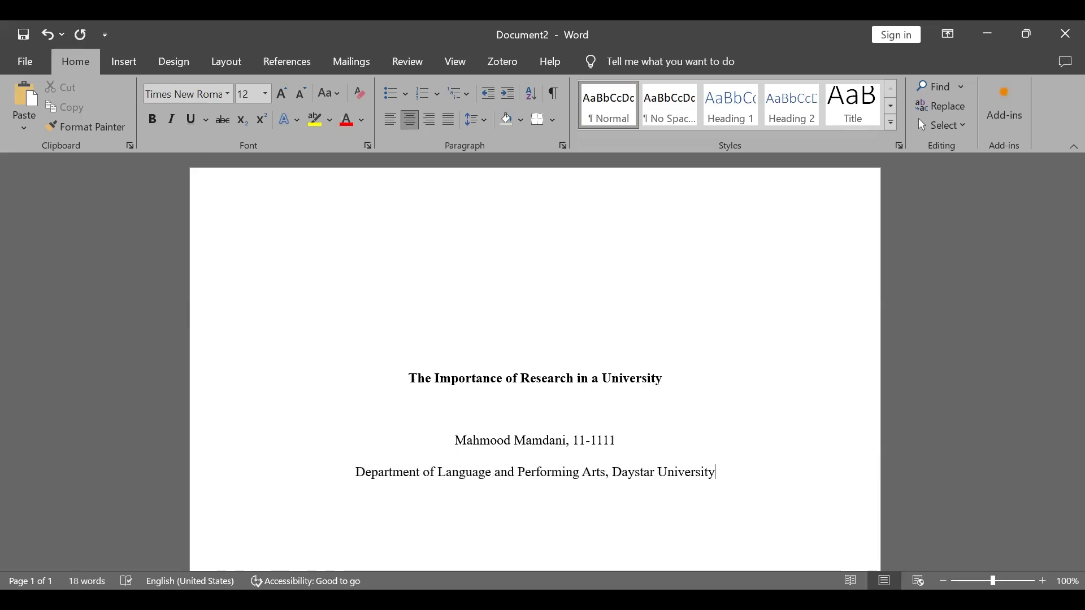
key("Return")
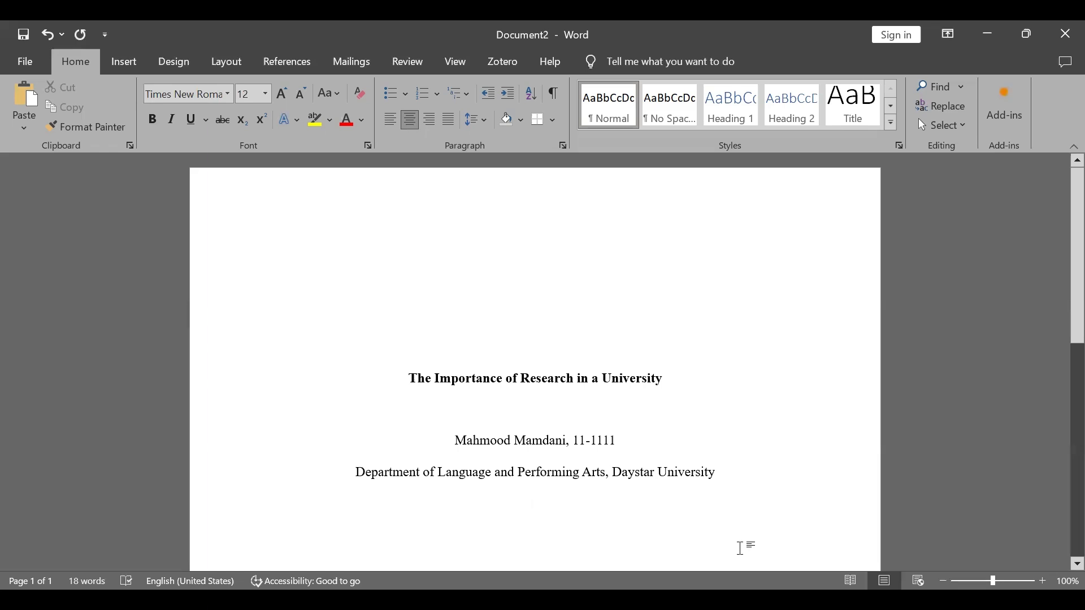
Add the course line "GRA 613Y: Introduction to Graduate Studies" below the affiliation
type("GRA 613")
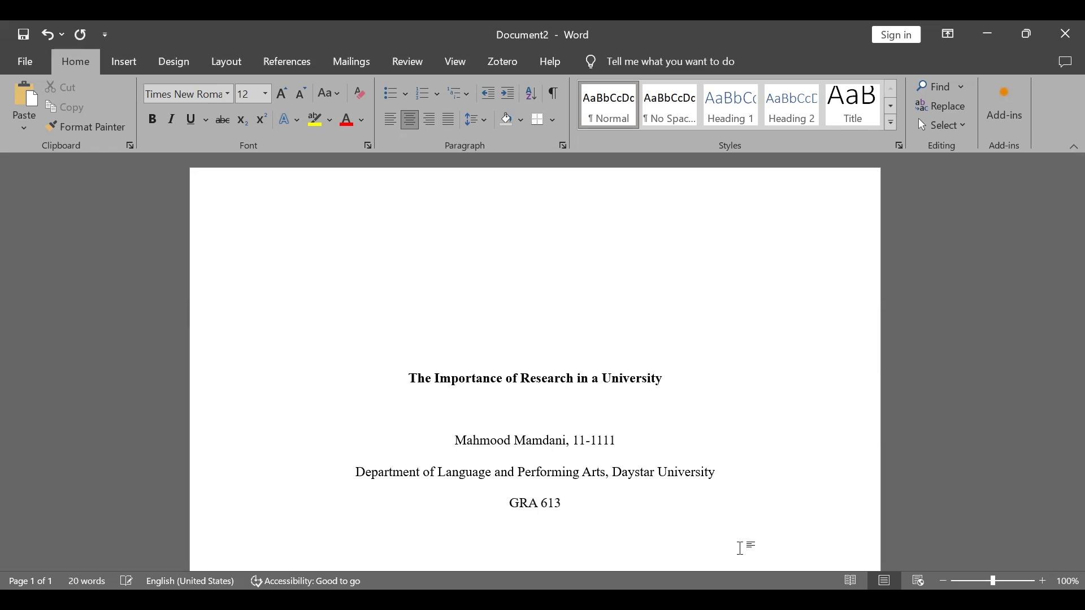
type("Y:")
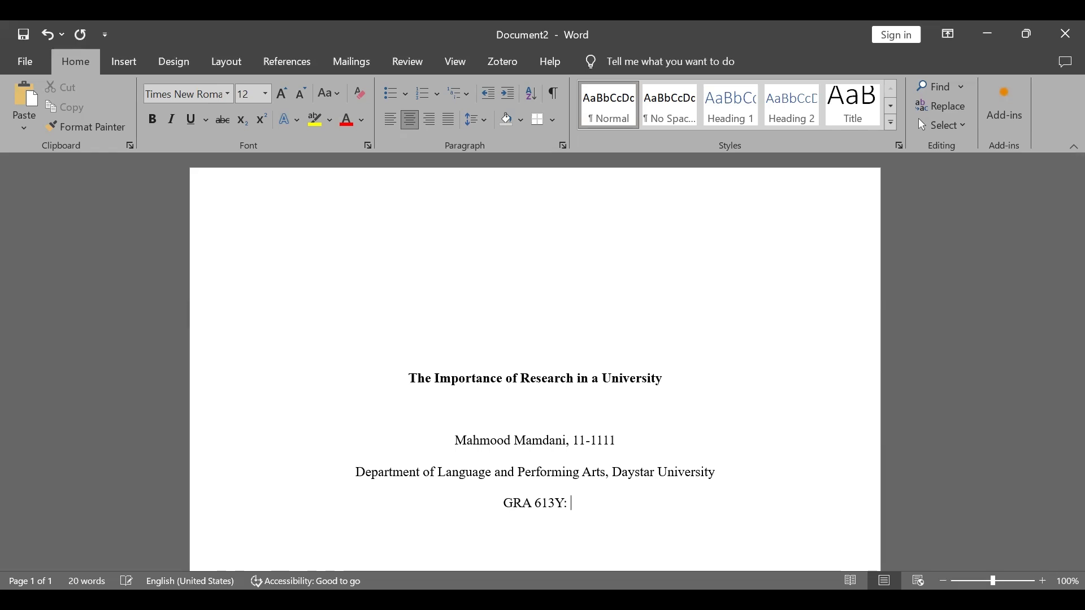
type(" Introduction to Graduate Studies")
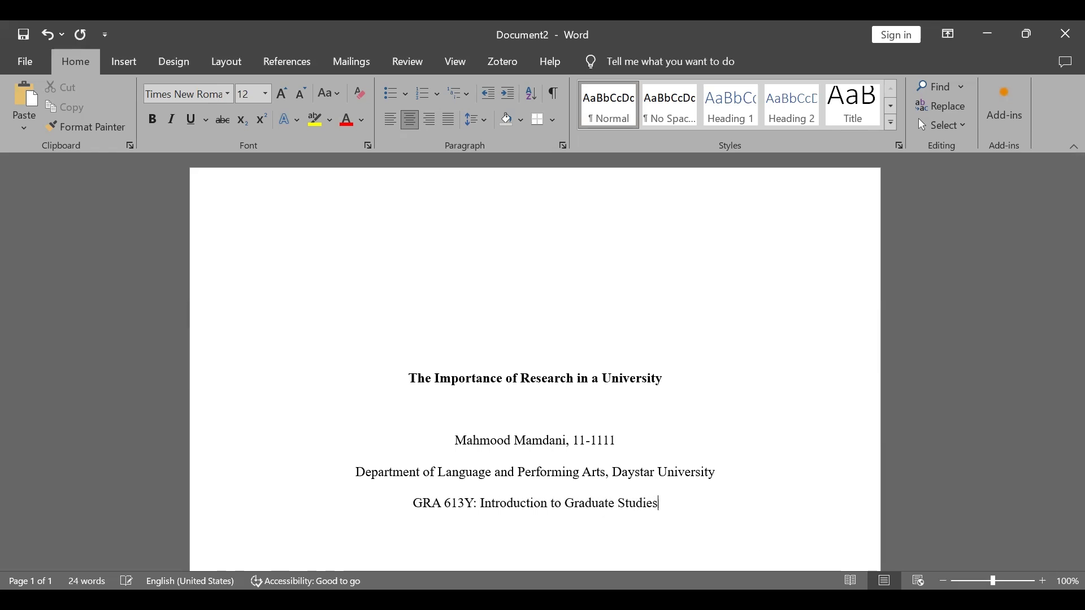
key("Return")
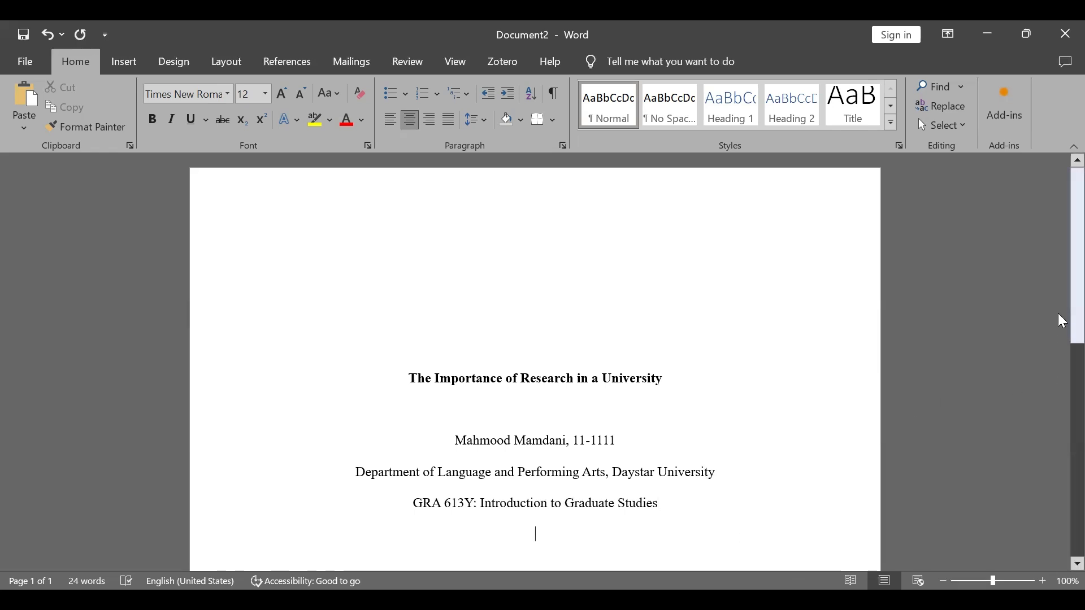
Add the instructor line with the professor's title and full name below the course line
scroll(1059, 321, "down", 5)
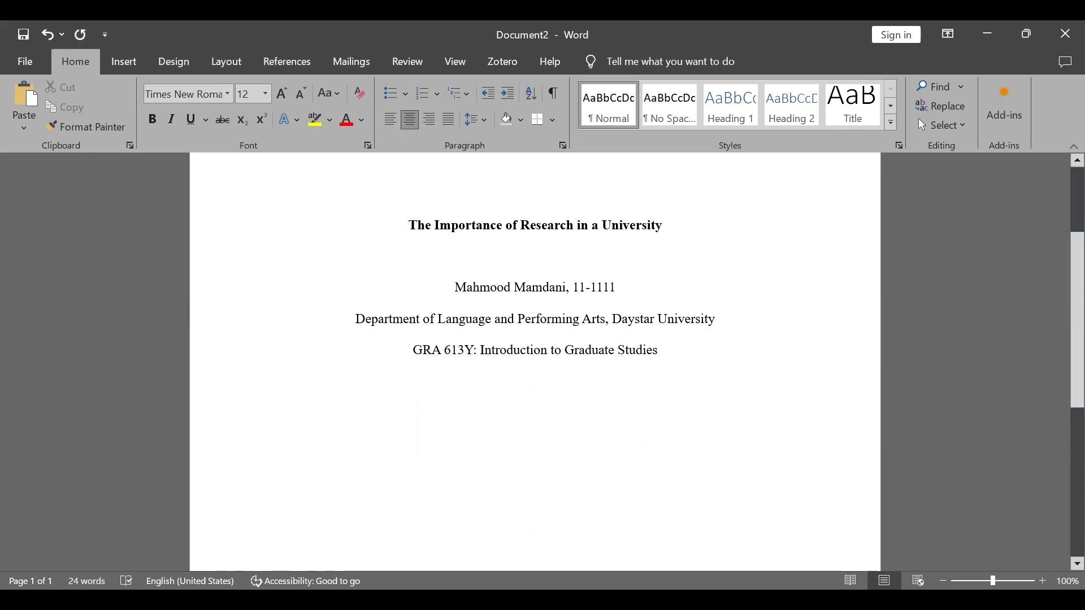
type("Prof. Wandia Njoya")
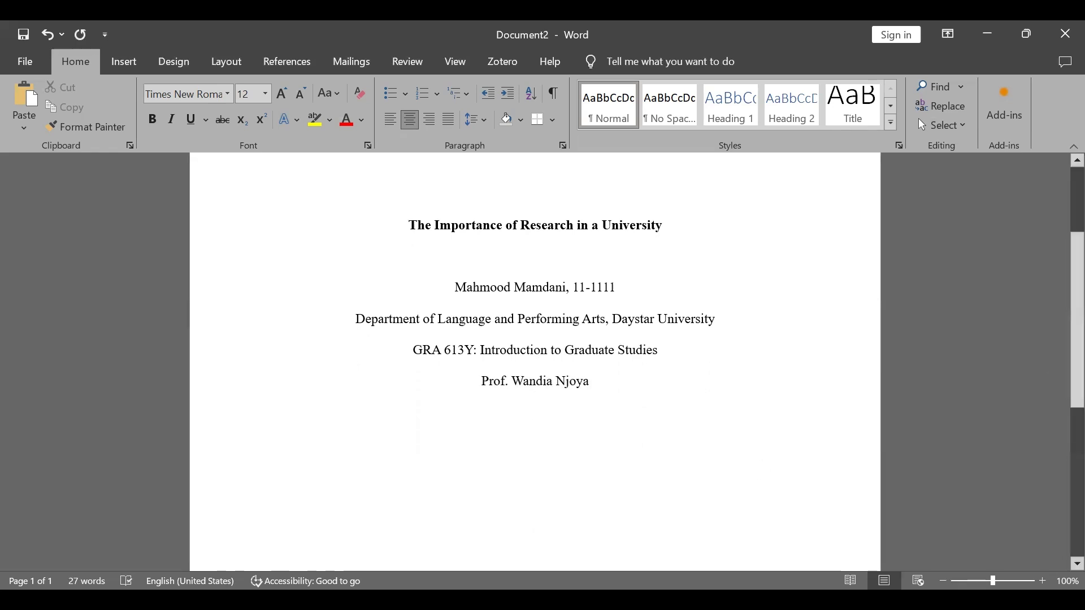
key("Return")
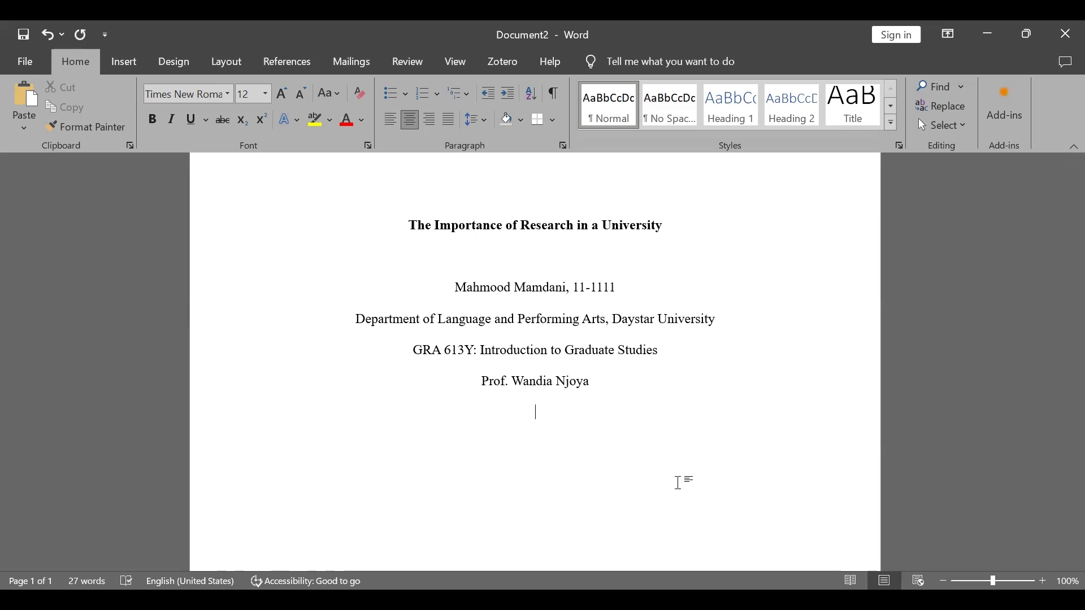
Add the date line "July 28, 2024" below the instructor's name
type("July")
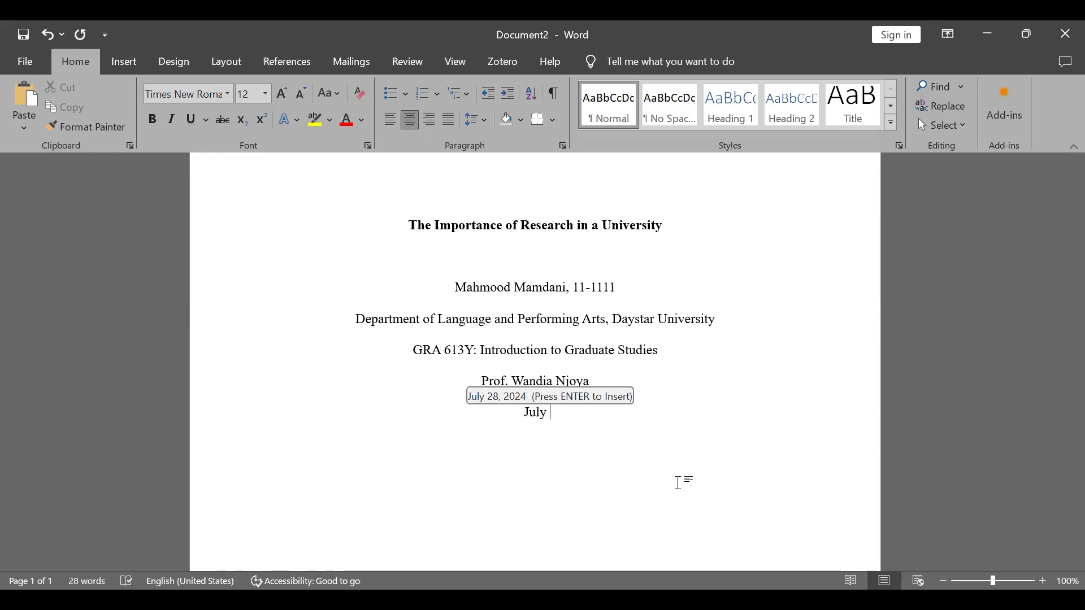
type(" 28, 20")
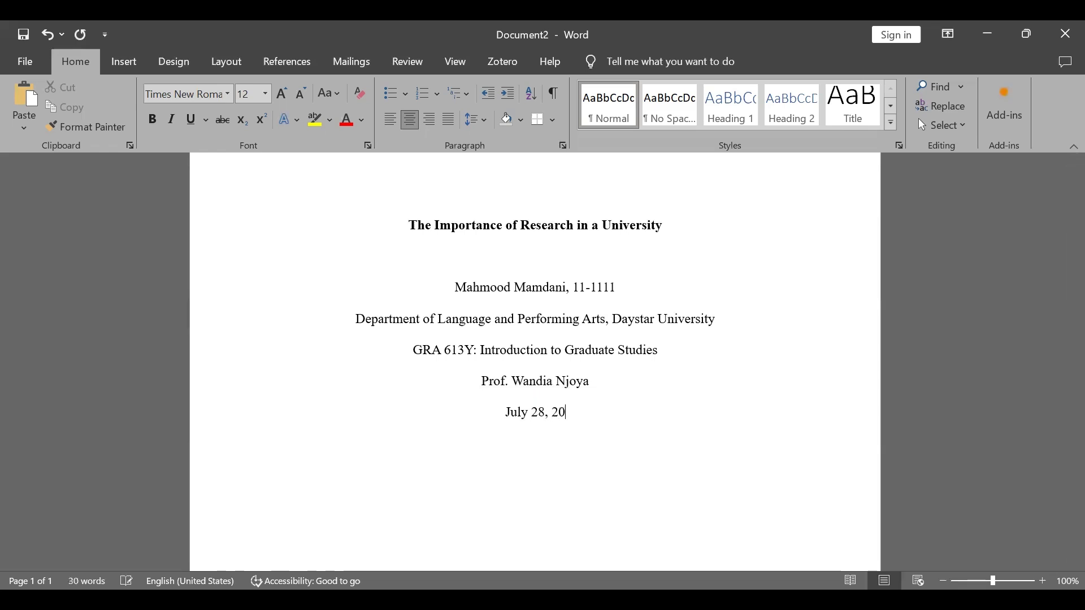
type("24")
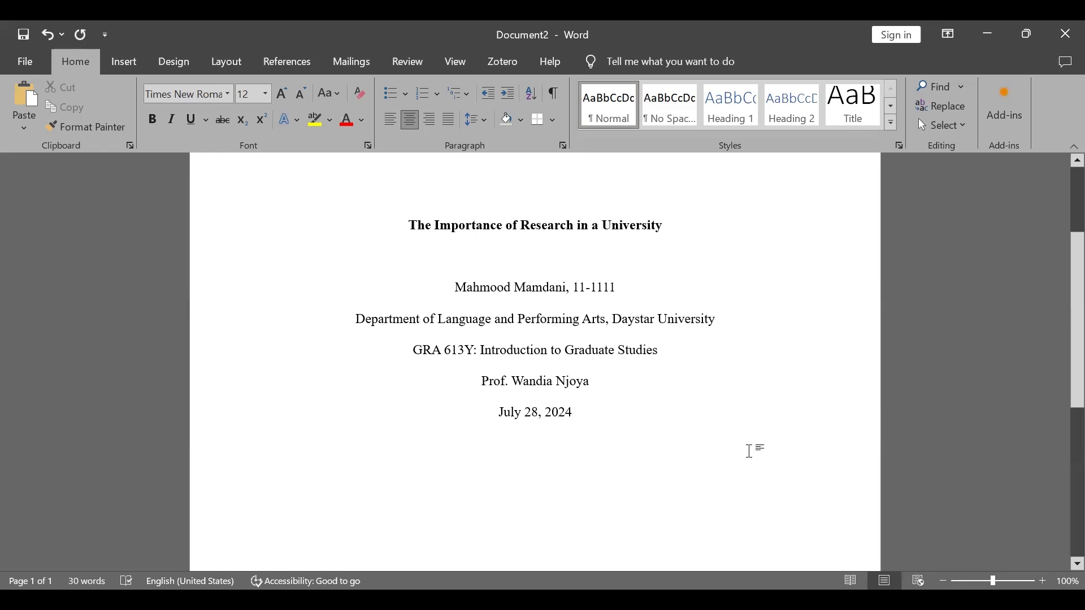
Insert a page break on a new line below the date to start the second page
scroll(739, 431, "down", 3, "ctrl")
scroll(735, 427, "down", 3, "ctrl")
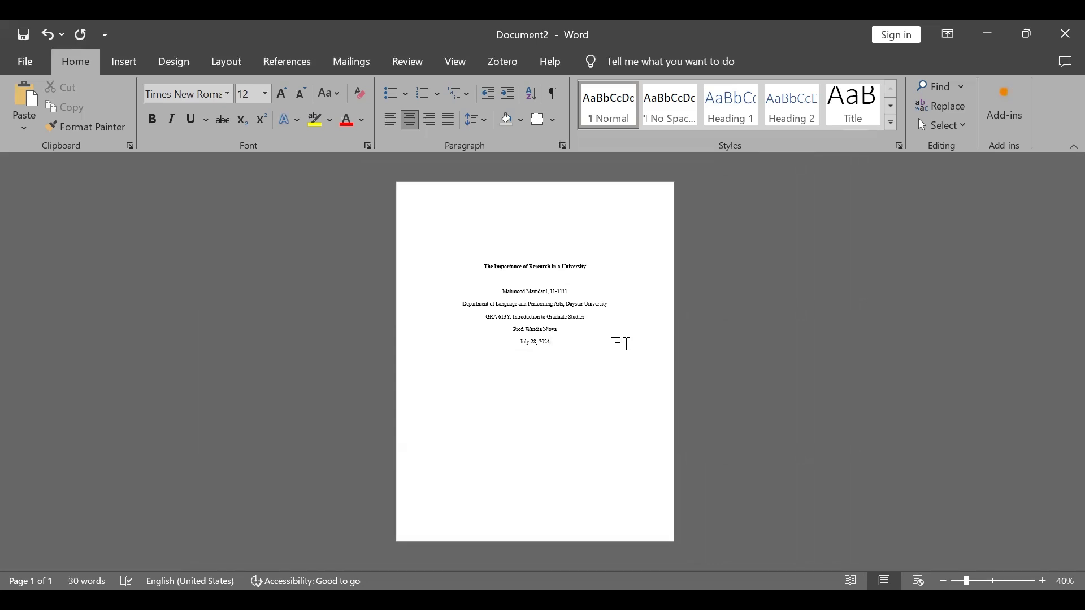
scroll(626, 347, "up", 3)
scroll(640, 351, "up", 3)
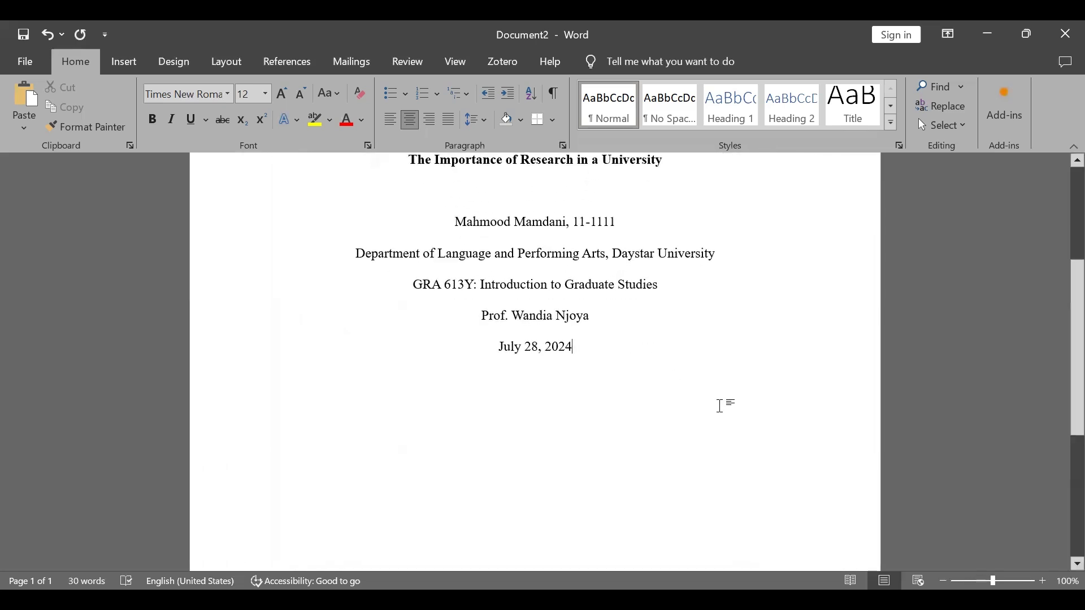
key("Return")
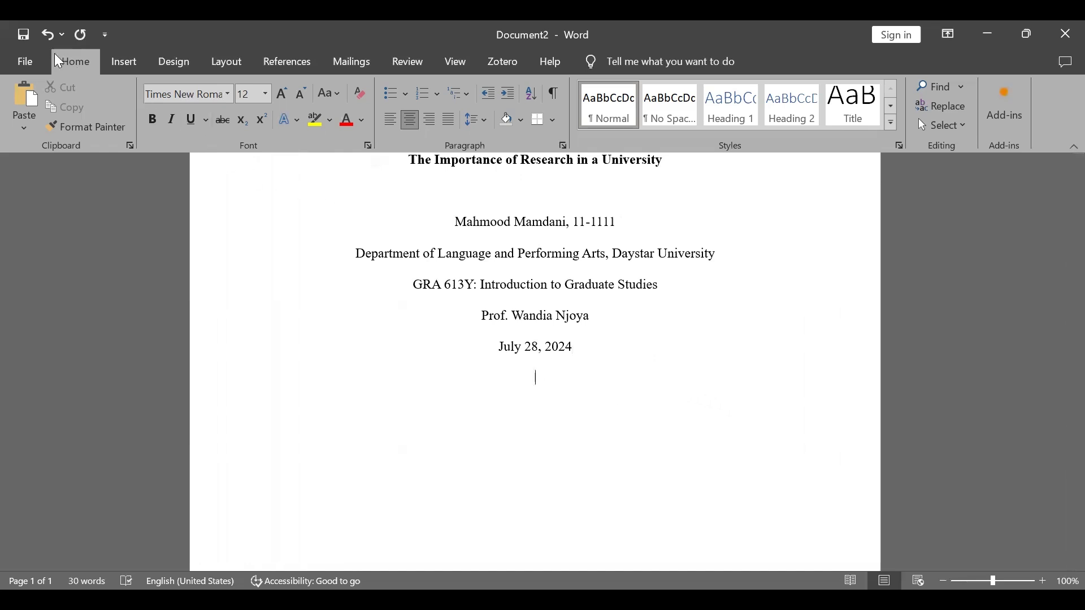
left_click(226, 67)
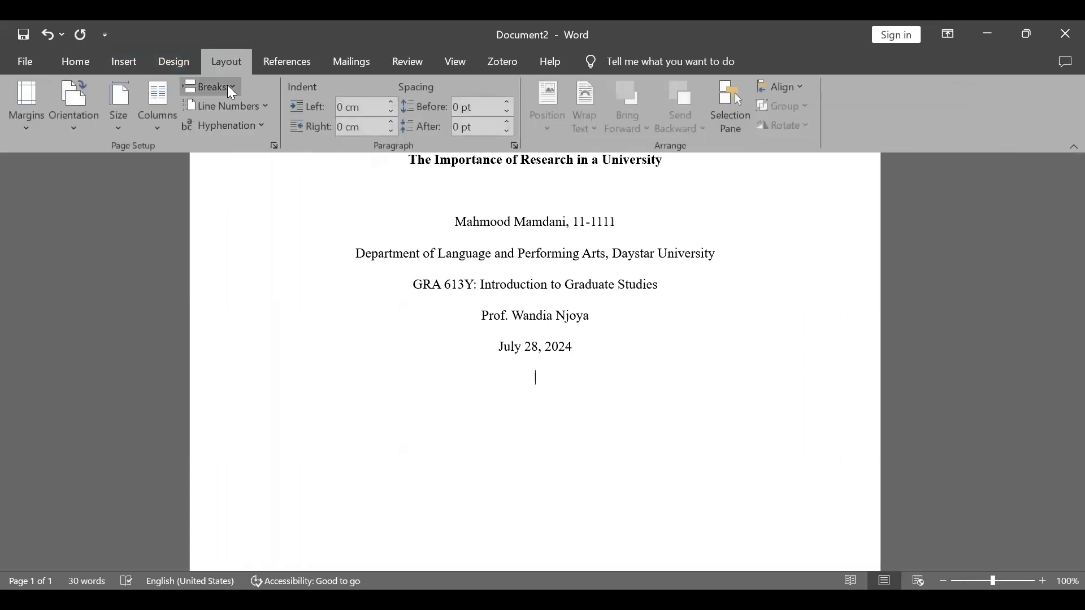
left_click(231, 87)
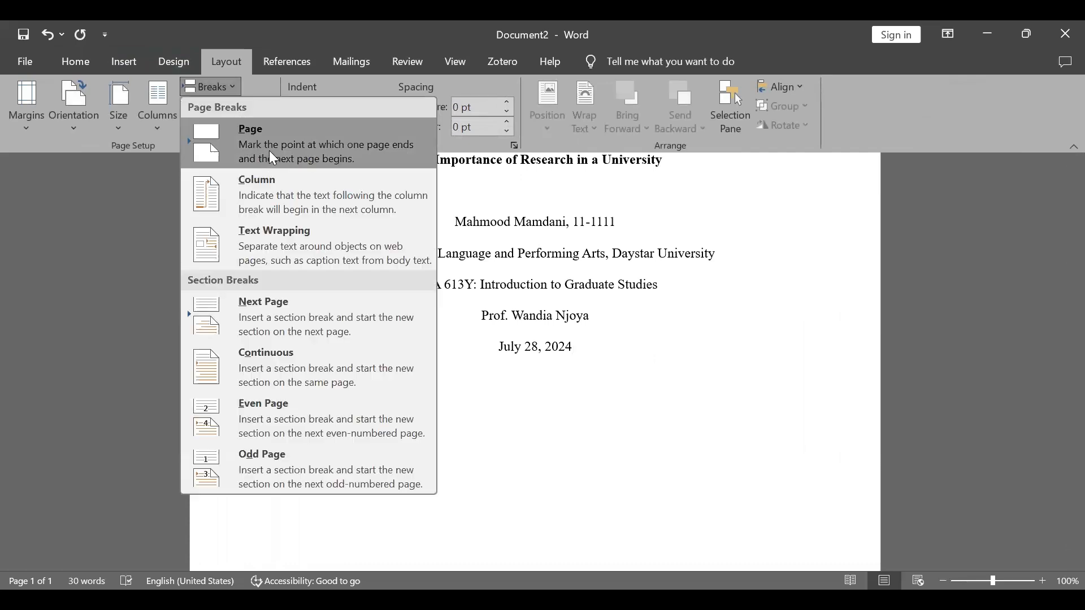
left_click(269, 151)
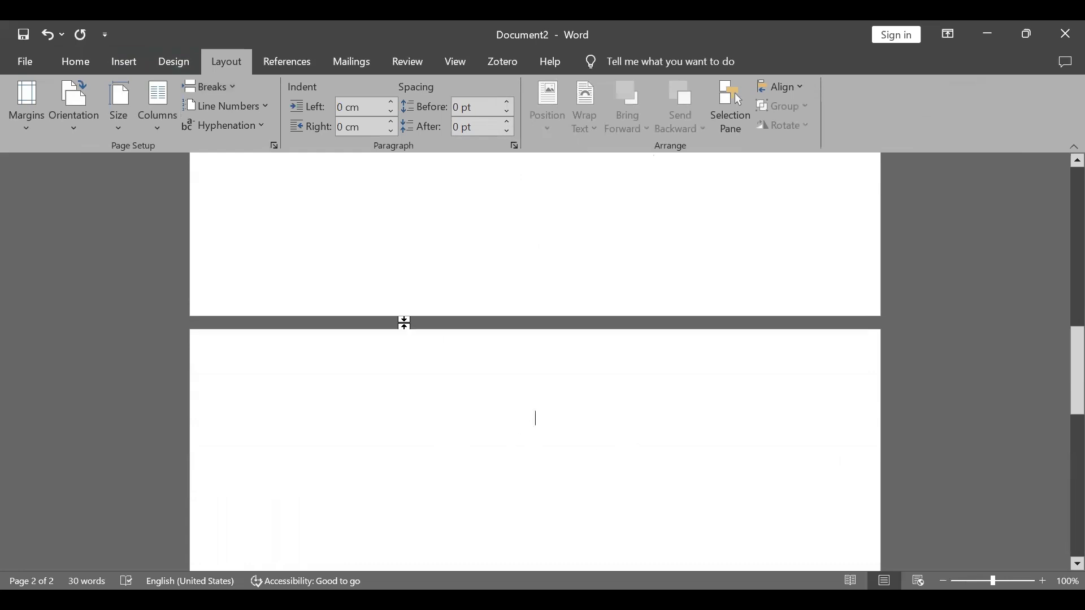
Enter the centered paper title "The Importance of Research in a University" in bold at the start of page 2
left_click(62, 63)
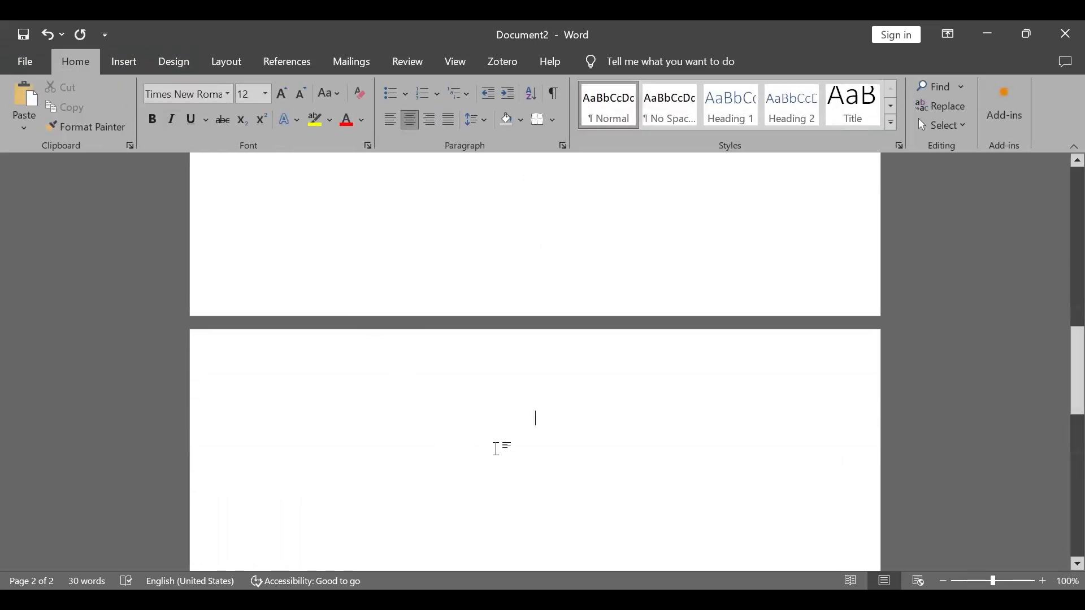
left_click(152, 119)
type("The")
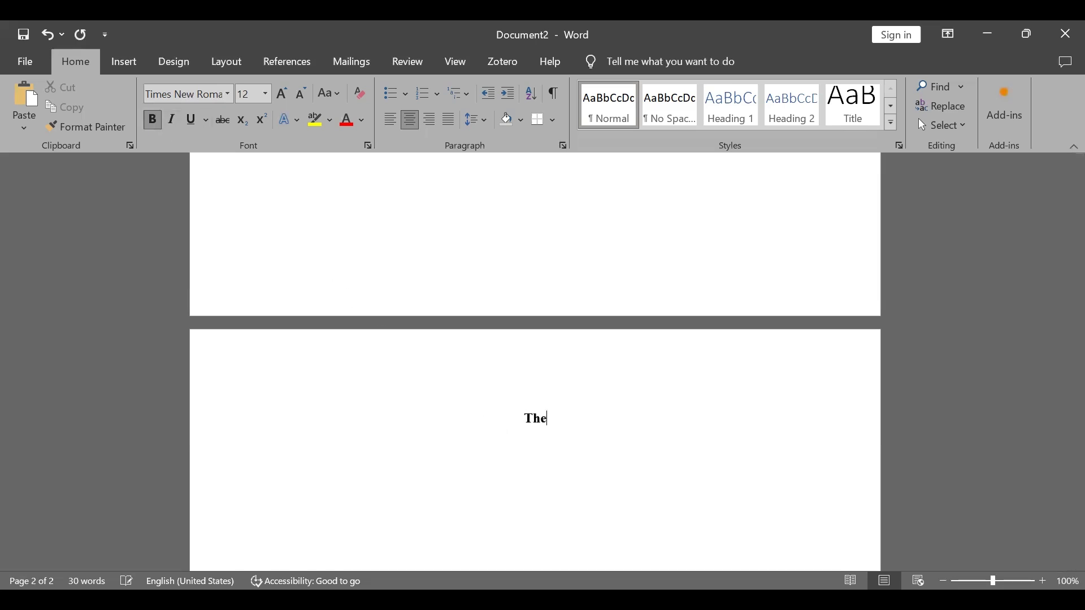
type(" Importance of R")
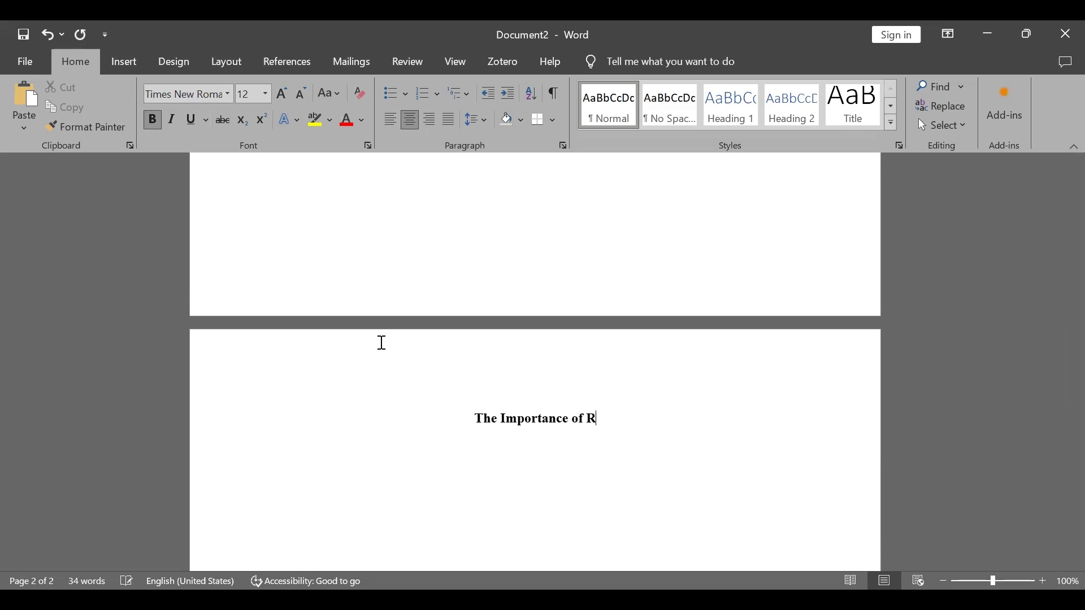
type("esearch in ")
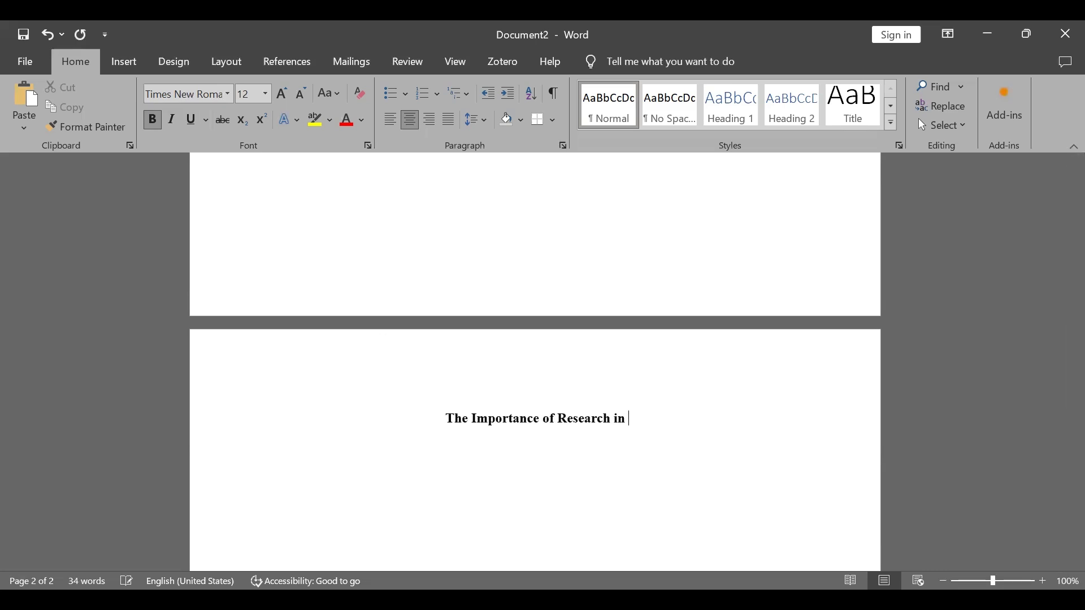
type("a University")
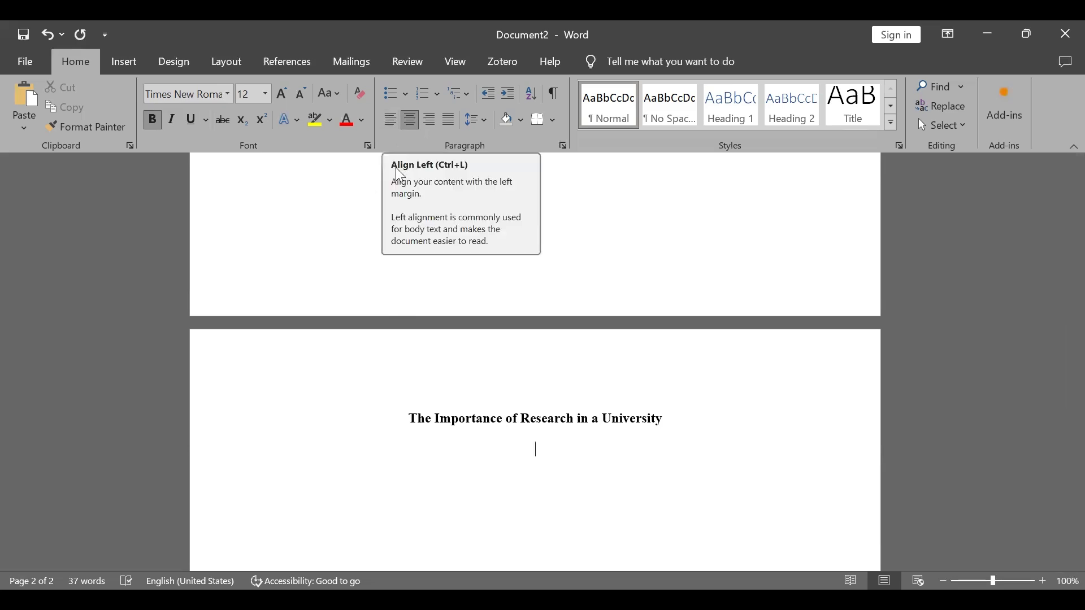
Left-align the paragraph below the page 2 title and give it a 1.27 cm first-line indent
left_click(389, 123)
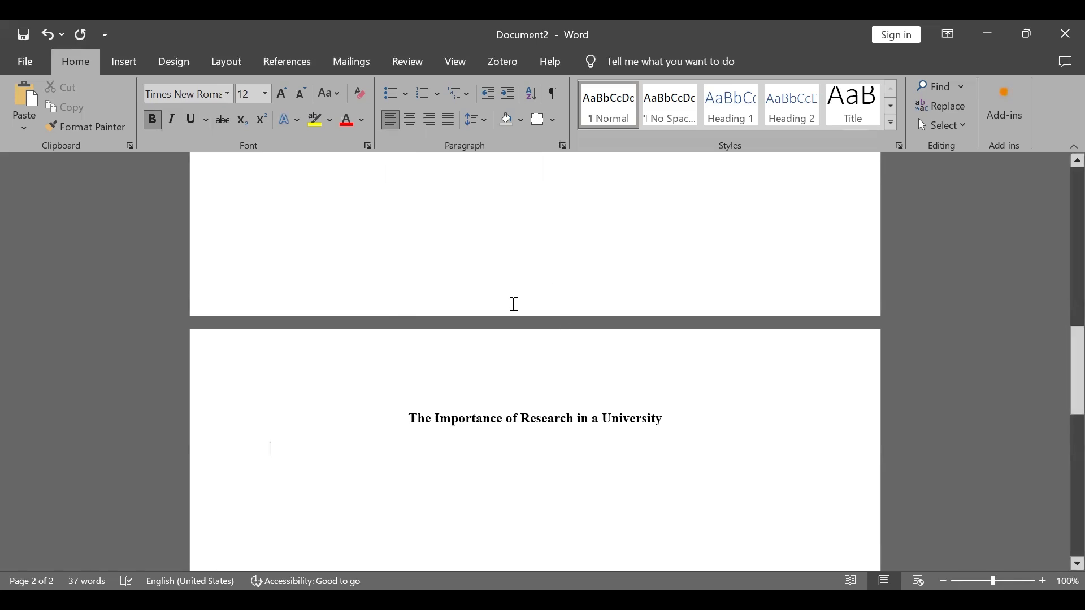
left_click(563, 146)
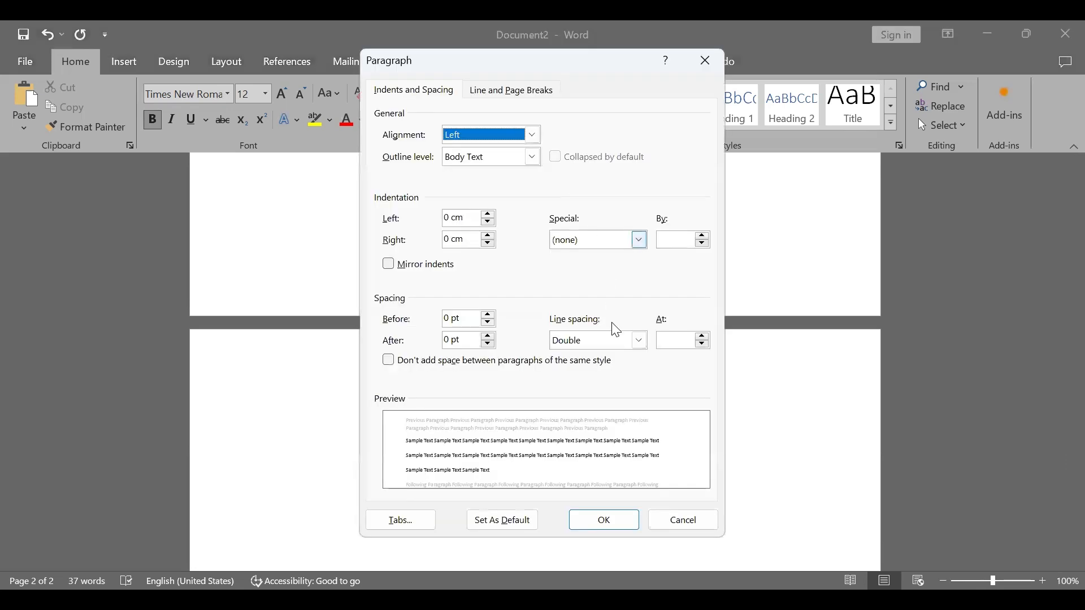
left_click(642, 238)
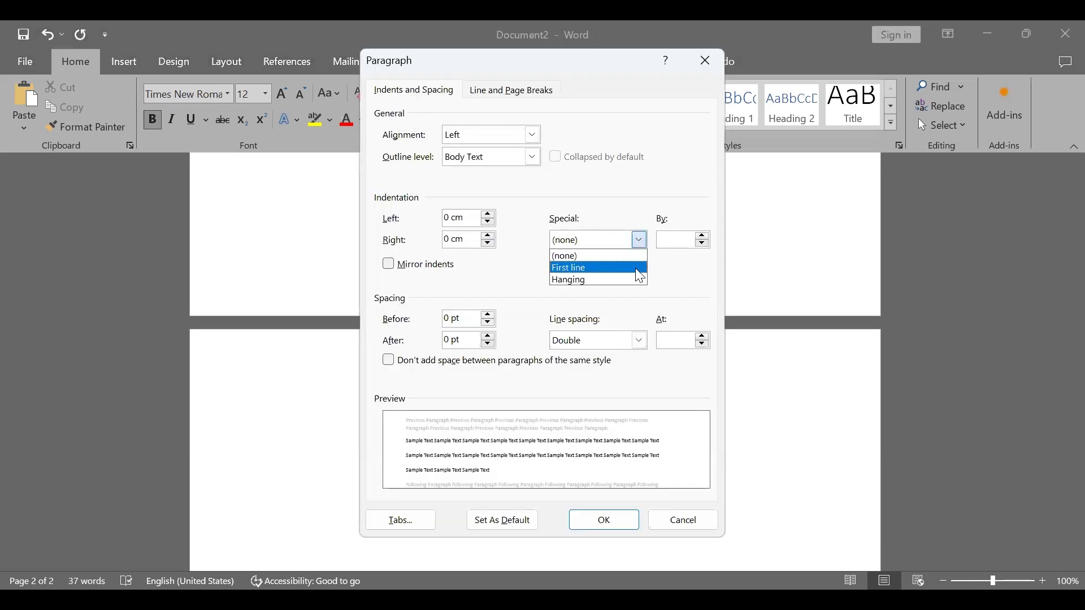
left_click(637, 269)
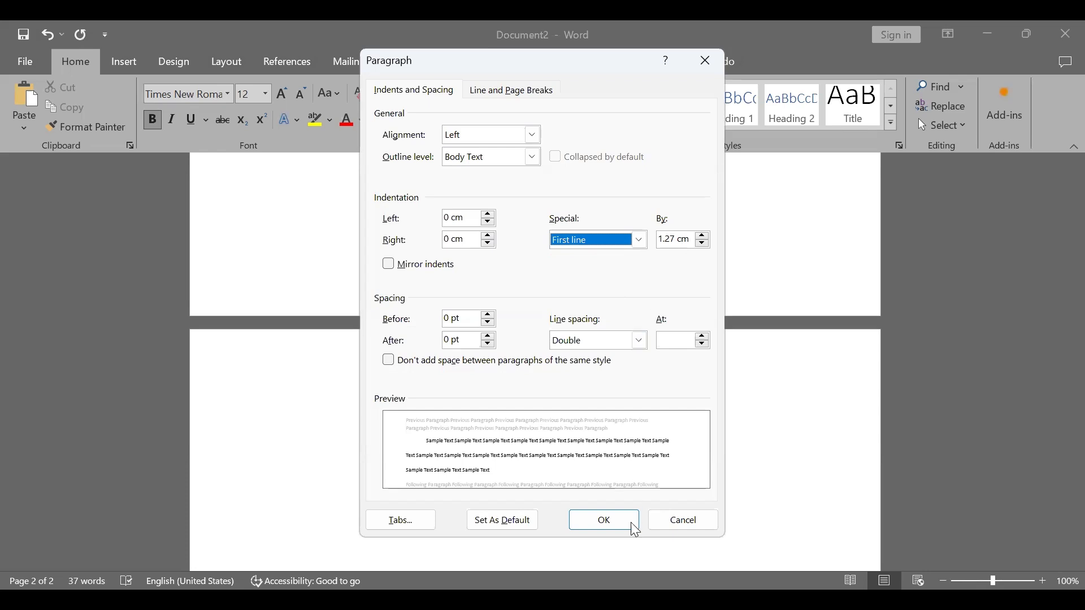
left_click(608, 521)
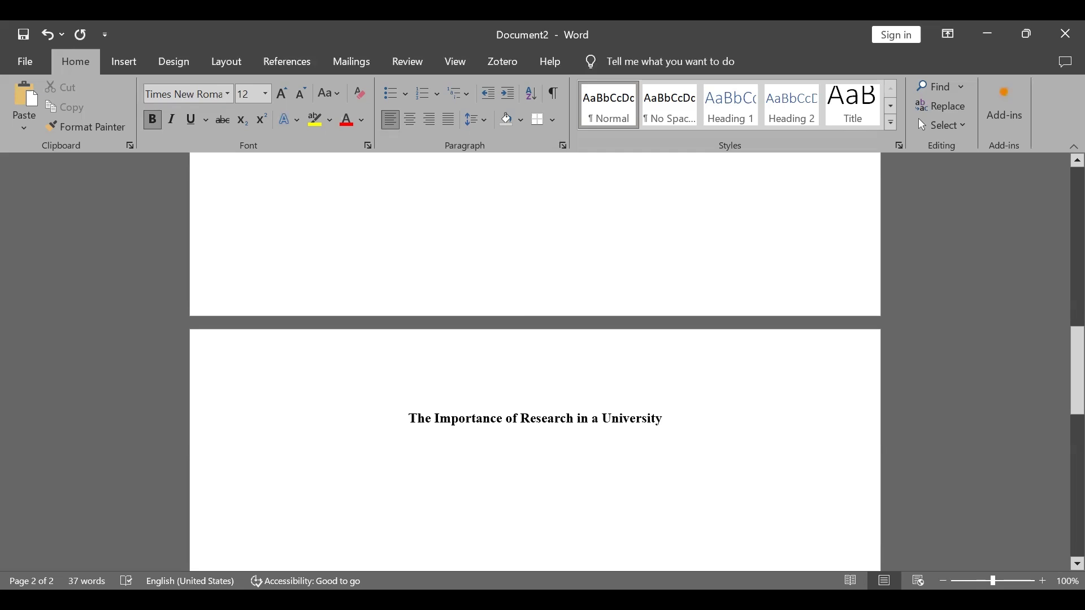
Write the opening body sentence "My remarks will be more critical than congratulatory." in regular weight
type("My")
key("BackSpace")
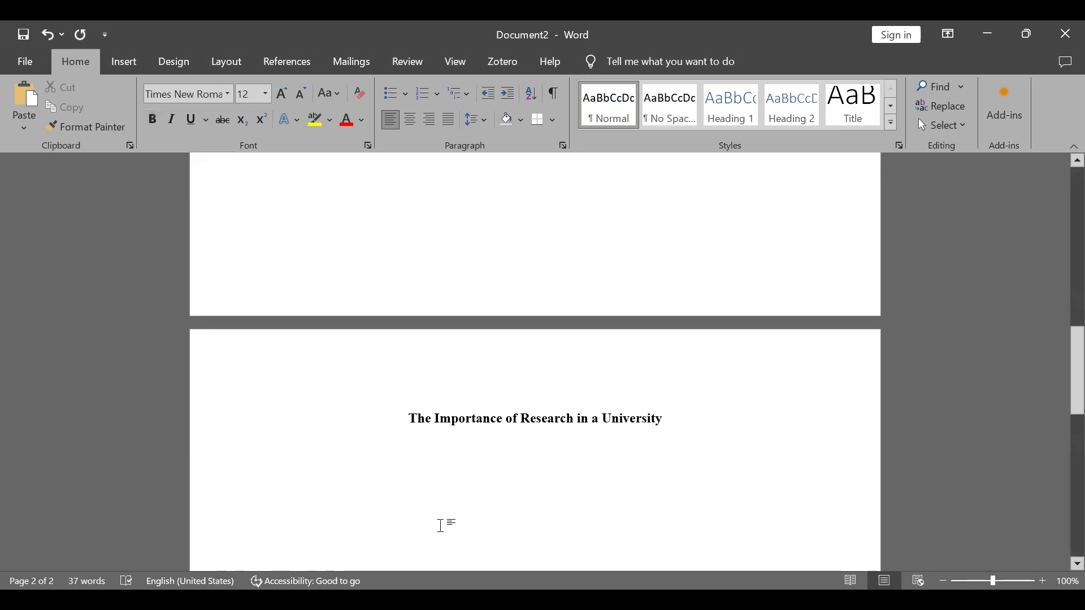
type("M")
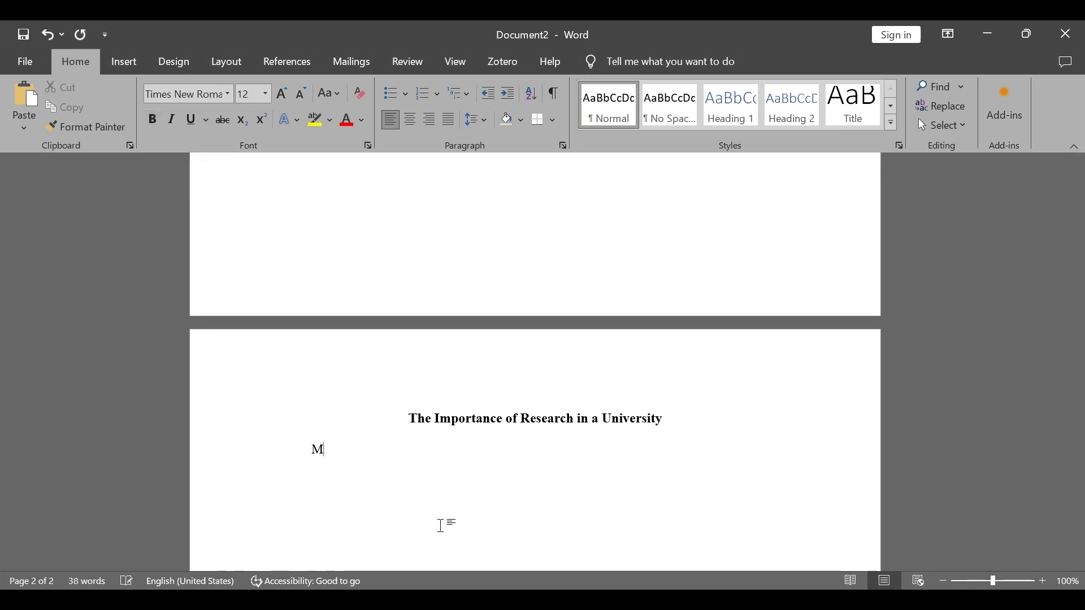
type("y remarks will be mo")
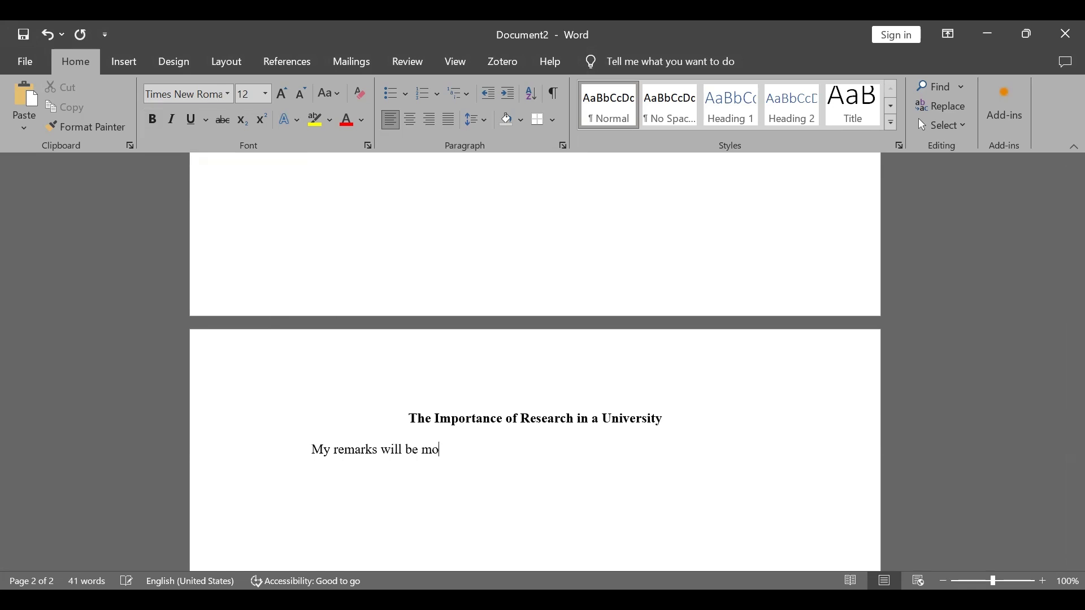
type("re critical than congra")
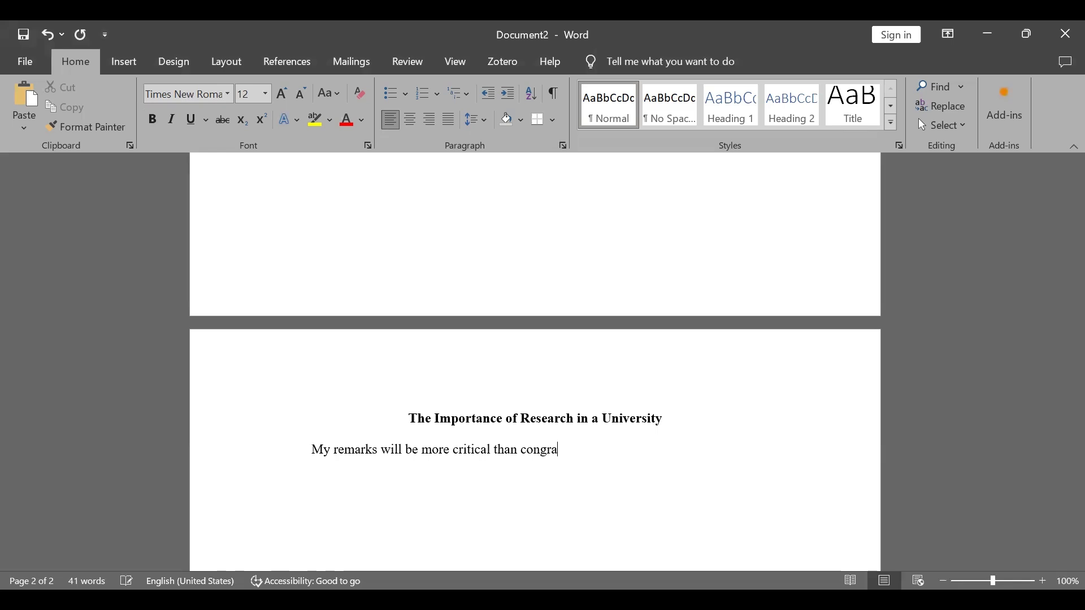
type("tulatory.")
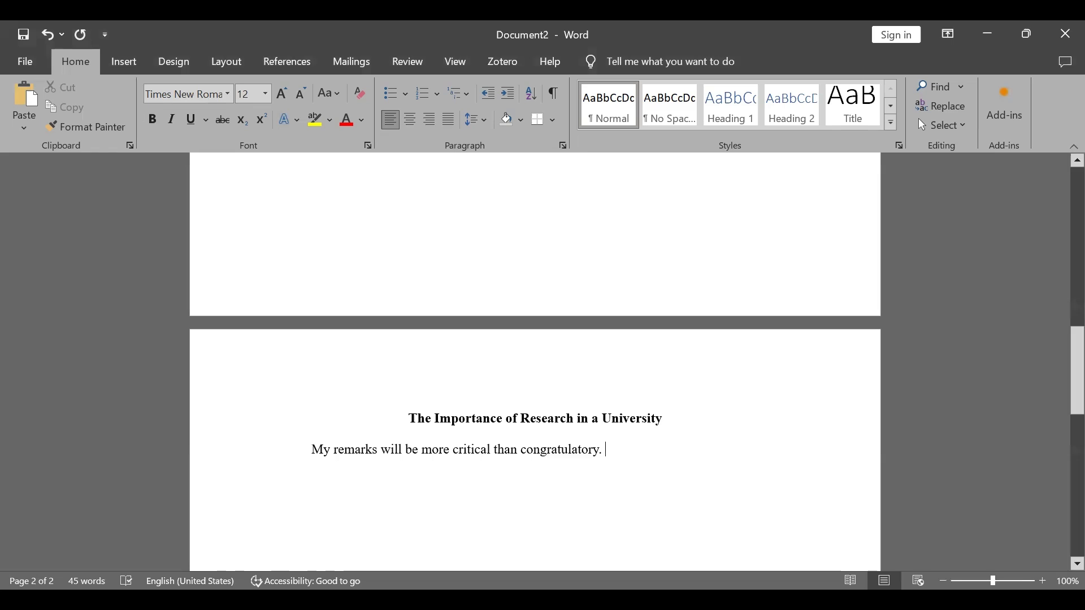
Continue the body paragraph with "I will focus more on the challenge we face"
key("alt+Tab")
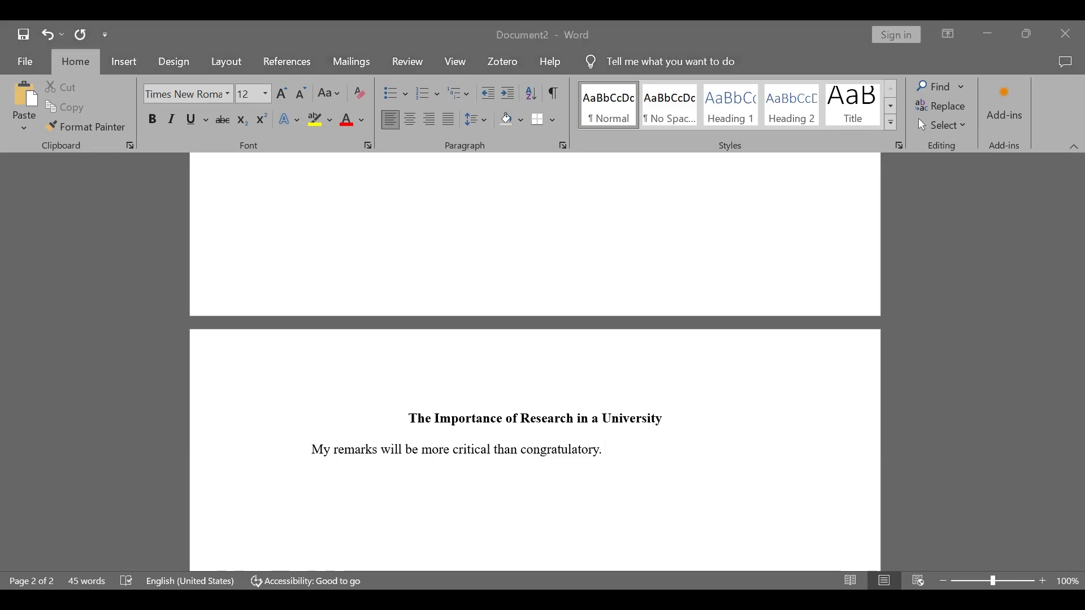
key("alt+Tab")
type("I will")
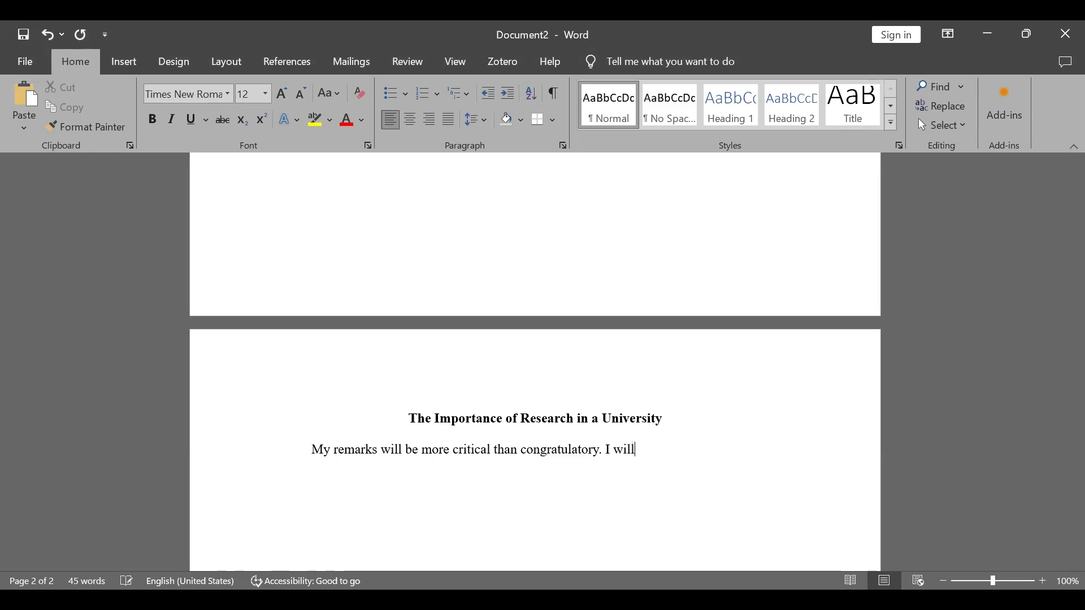
type(" focus more on the chal")
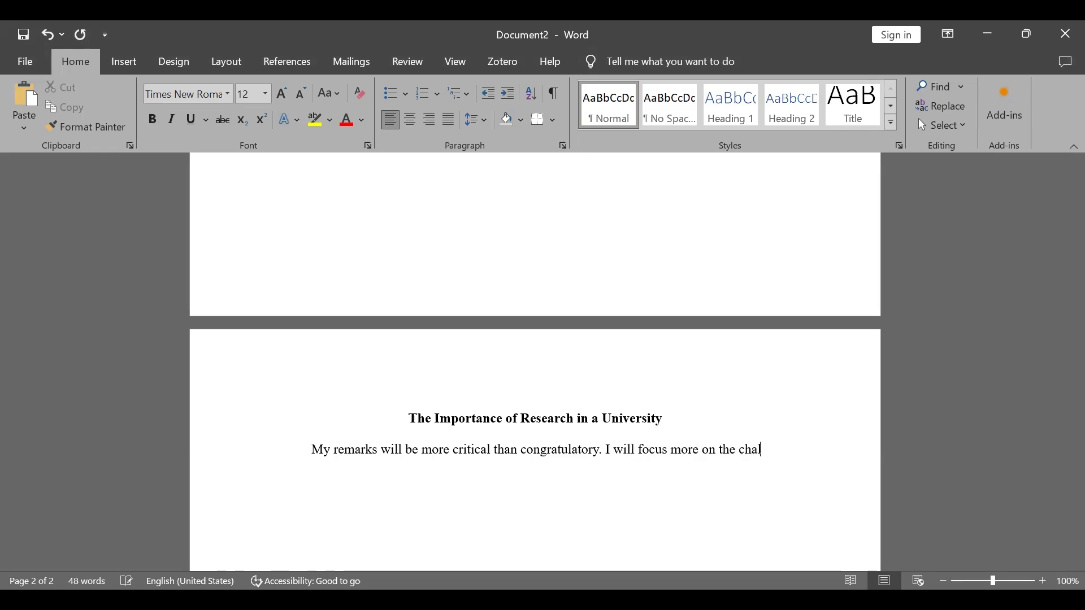
type("lenge we fa")
type("ce")
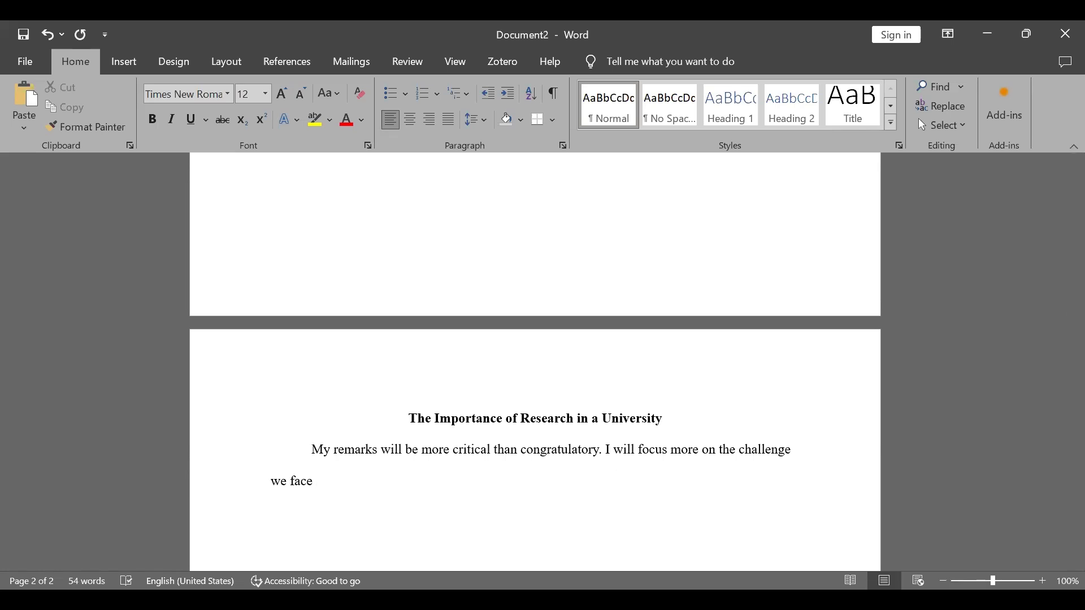
Paste the copied remainder of the paragraph after "we face", keeping its source formatting
scroll(337, 416, "down", 2)
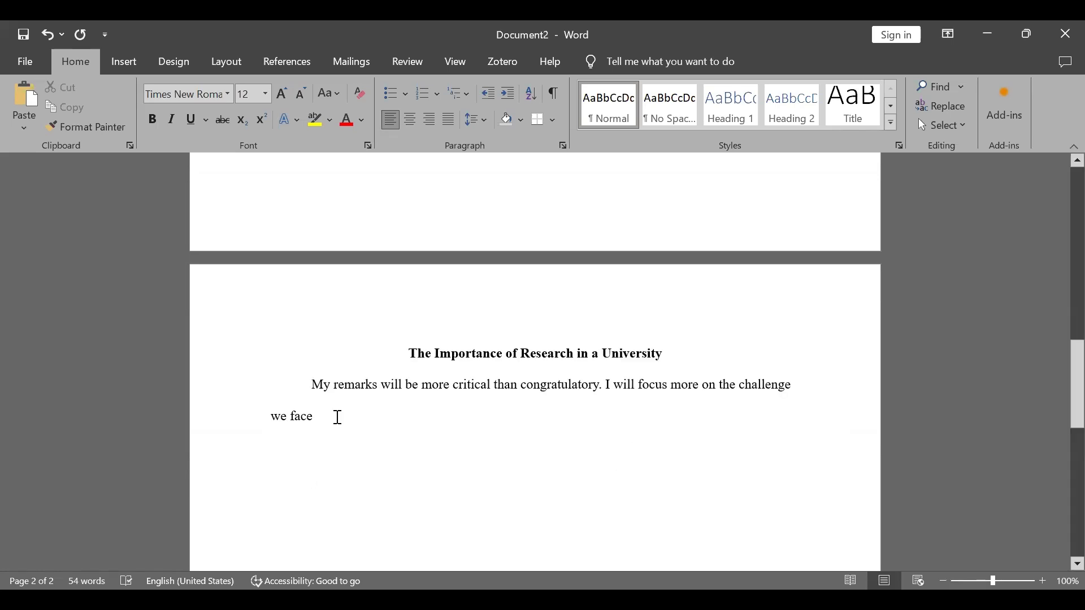
right_click(338, 418)
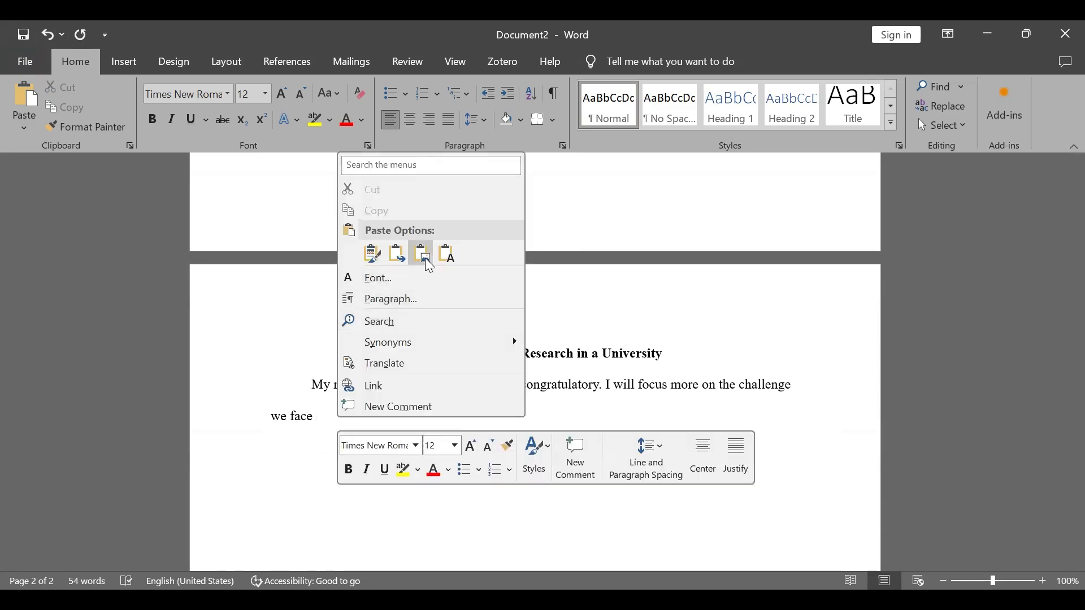
left_click(372, 253)
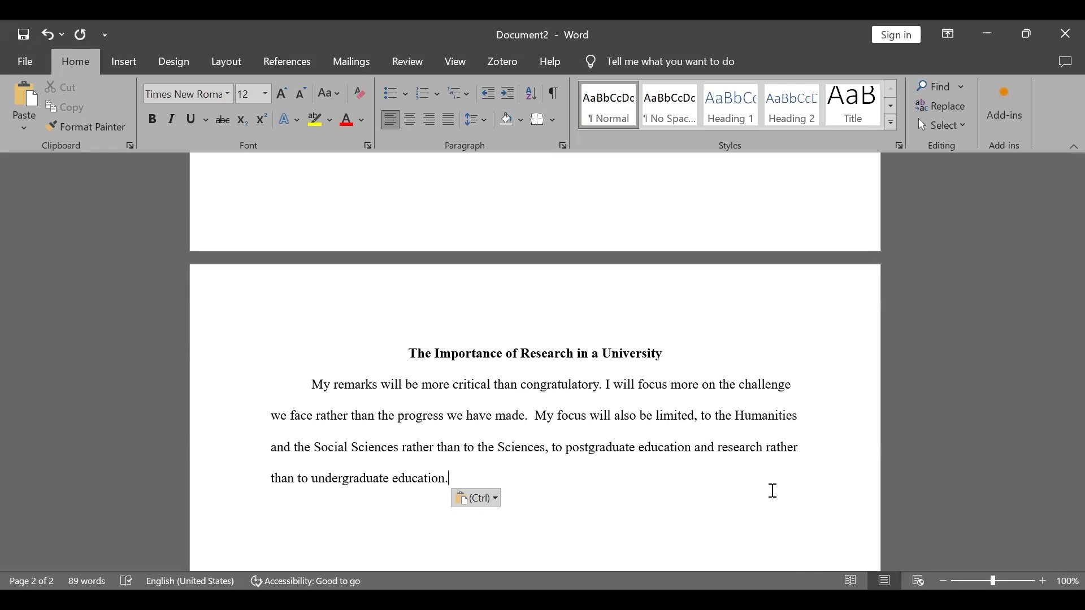
key("Return")
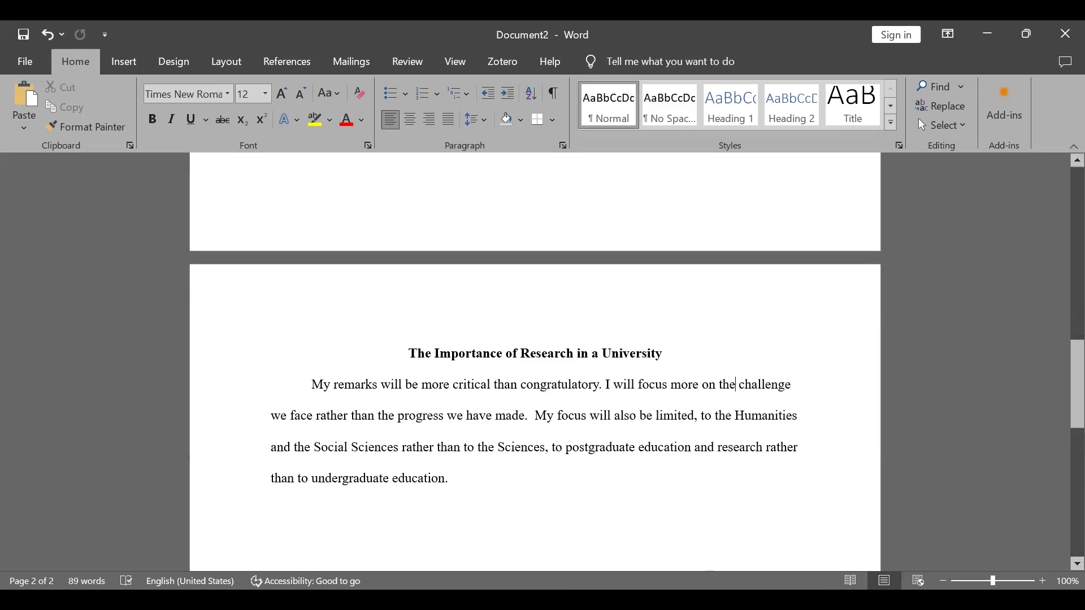
Start a second body paragraph with the sentence "I would like to begin with a biographical comment."
left_click(469, 520)
type("I woul")
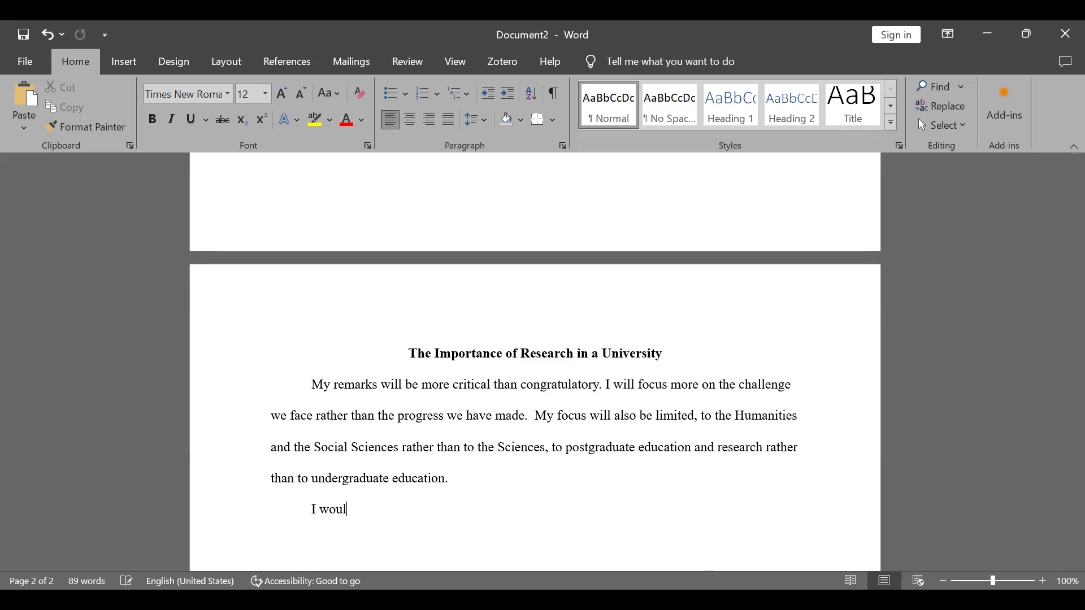
type("d like to begin with a b")
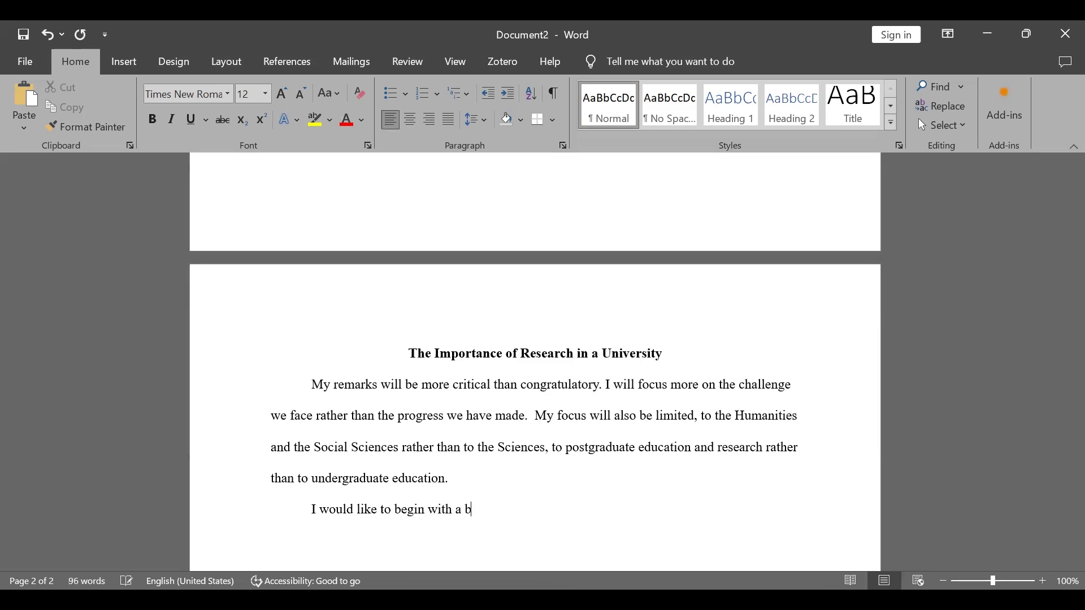
type("iographical comment.")
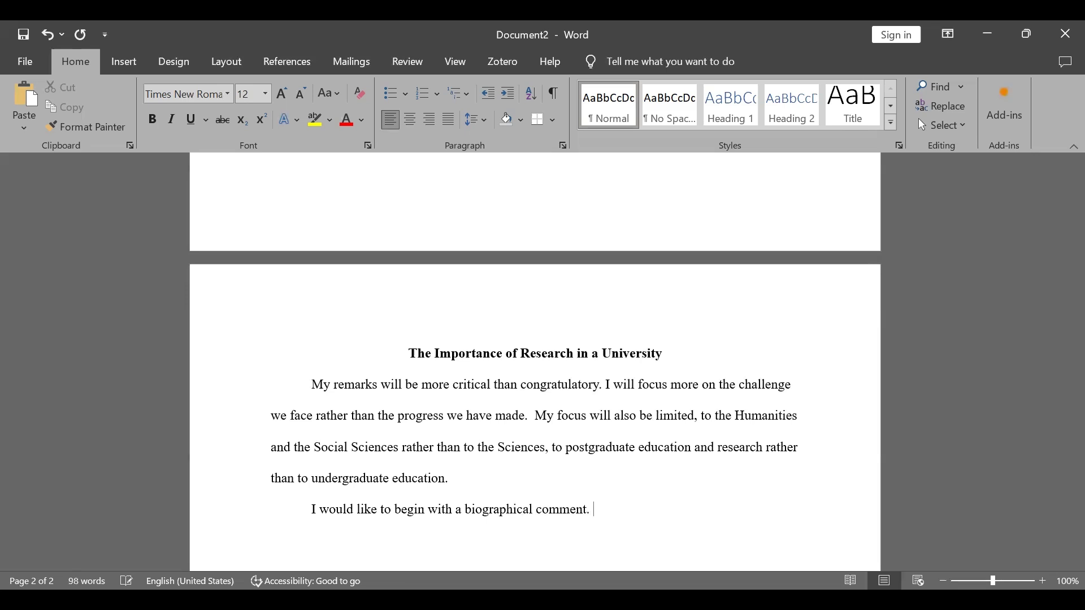
Paste the copied remainder of the second paragraph after "biographical comment." as text only
left_click(736, 395)
scroll(635, 356, "down", 3)
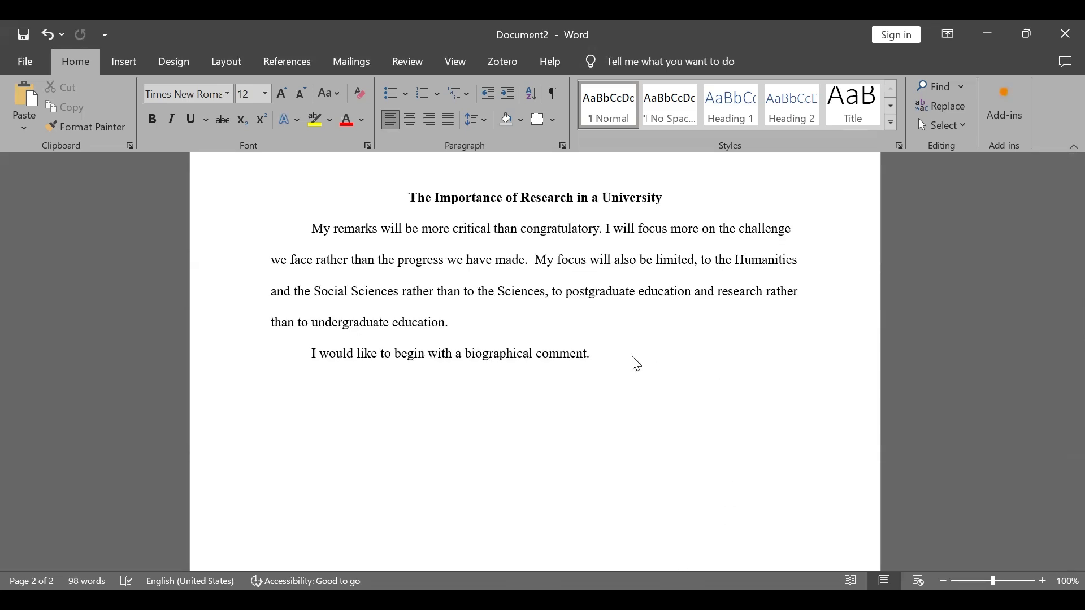
right_click(637, 364)
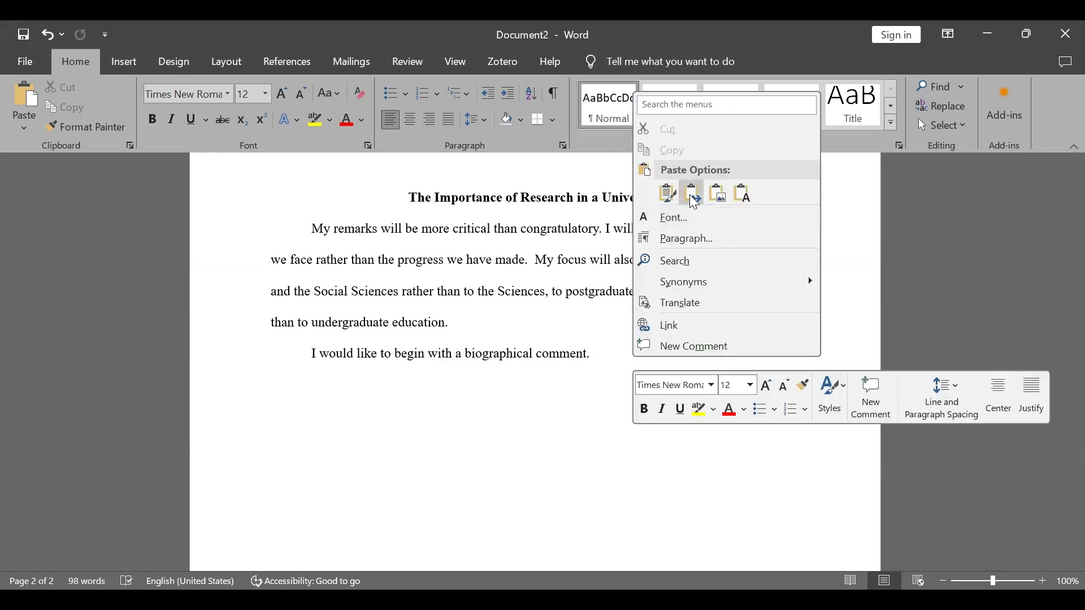
left_click(742, 193)
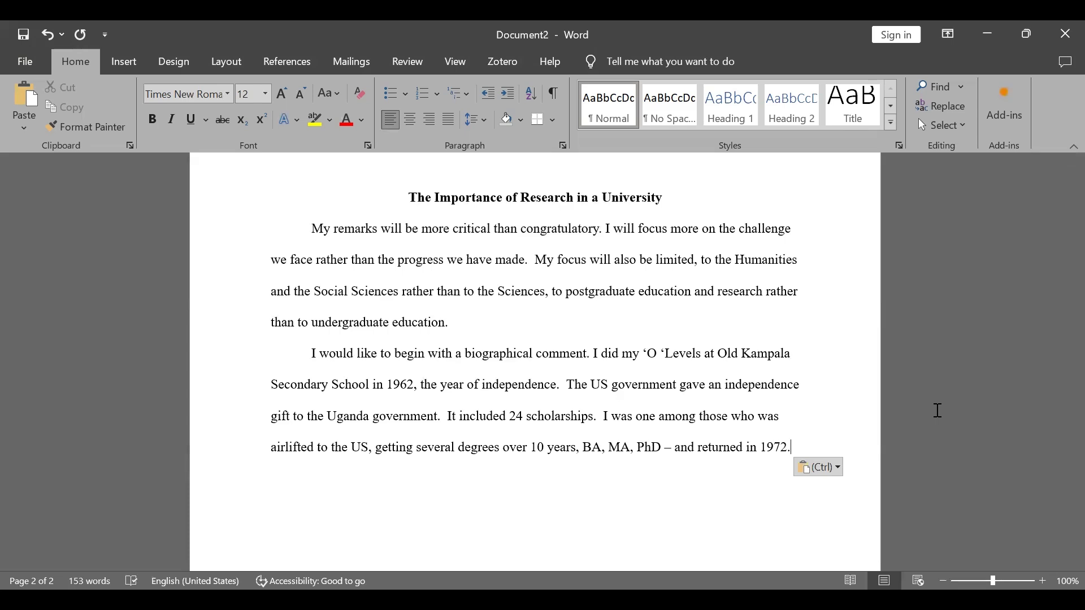
Insert a page break on a new line after the second body paragraph
key("Return")
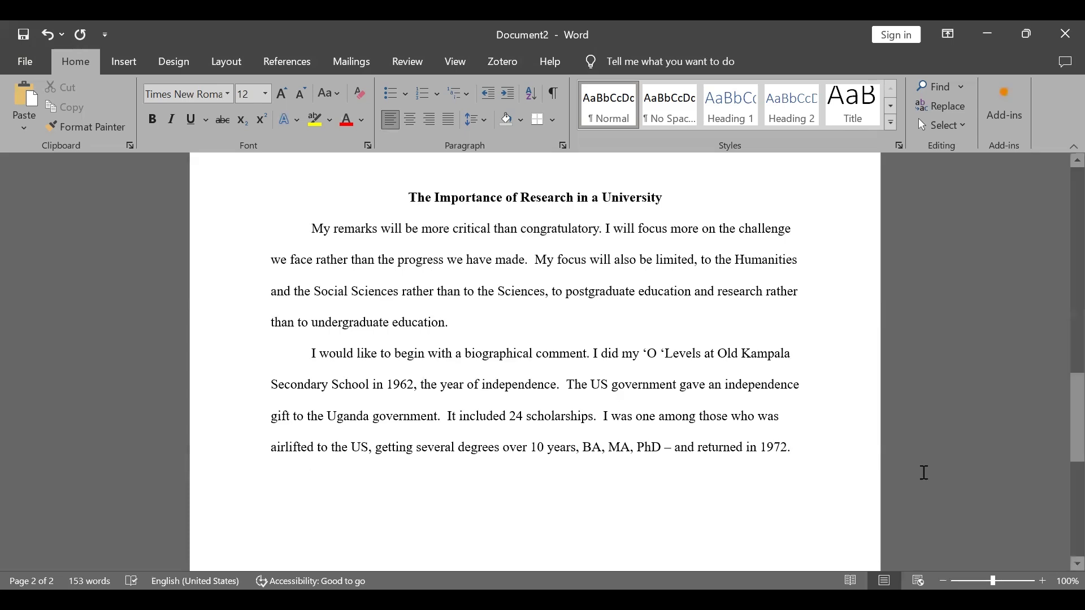
left_click(224, 67)
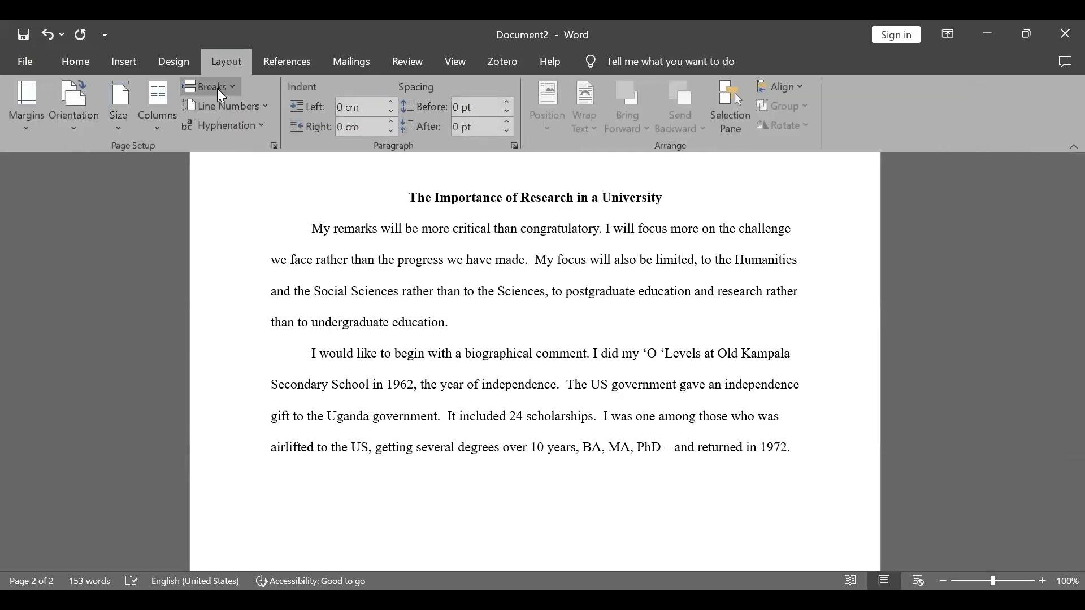
left_click(234, 92)
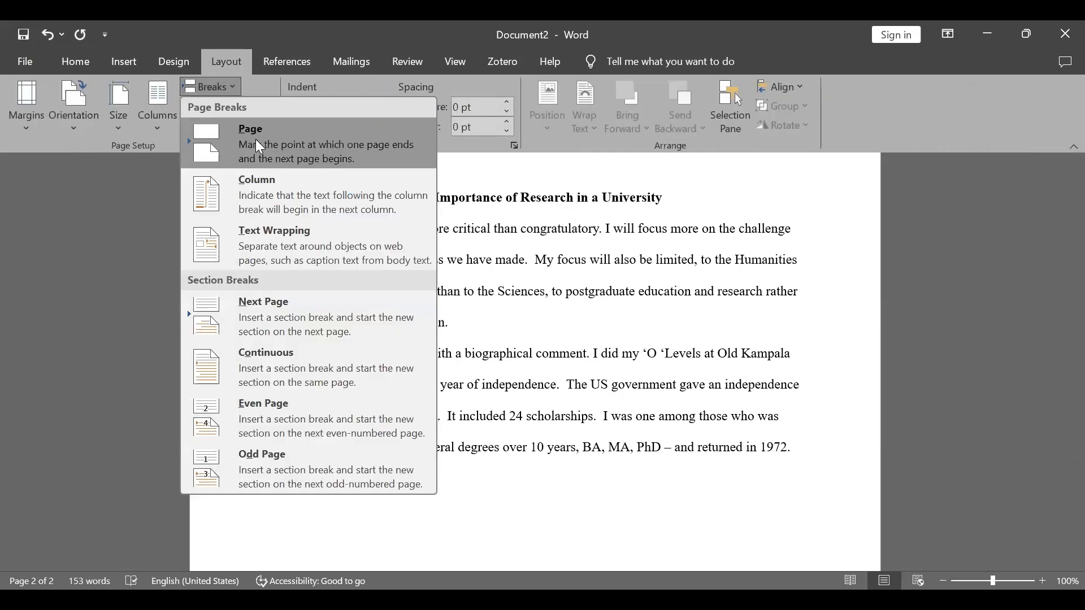
left_click(256, 141)
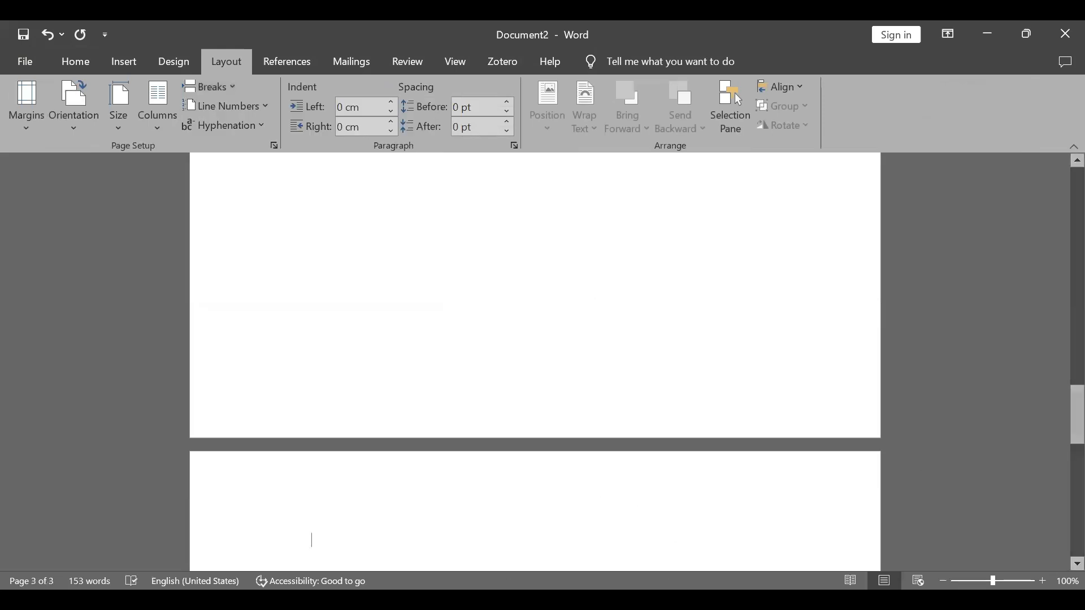
Remove the first-line indent from the empty paragraph on page 3 and center it
scroll(474, 365, "down", 3)
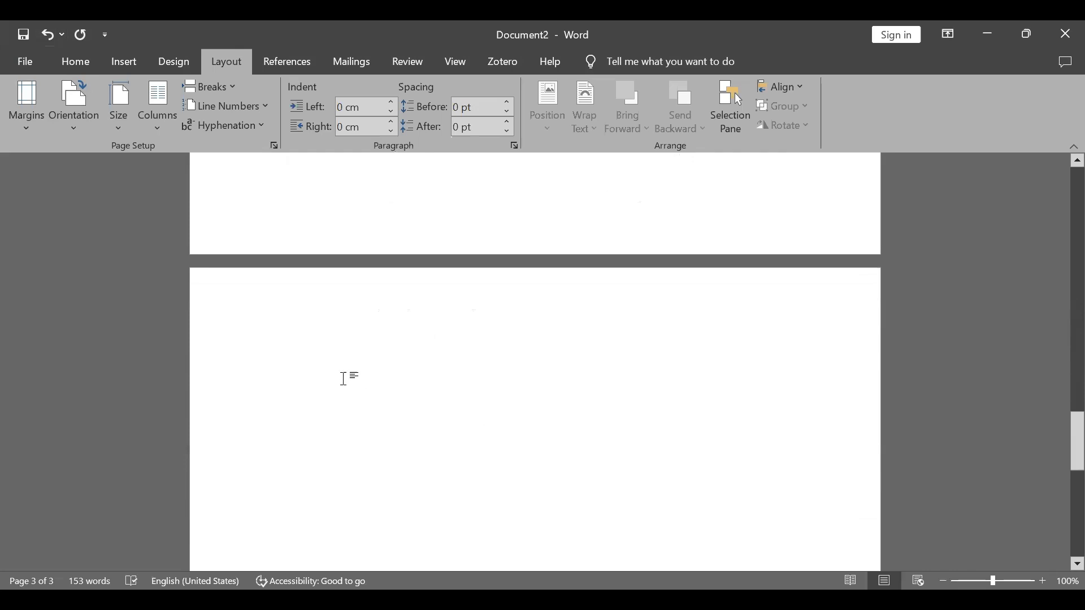
left_click(87, 64)
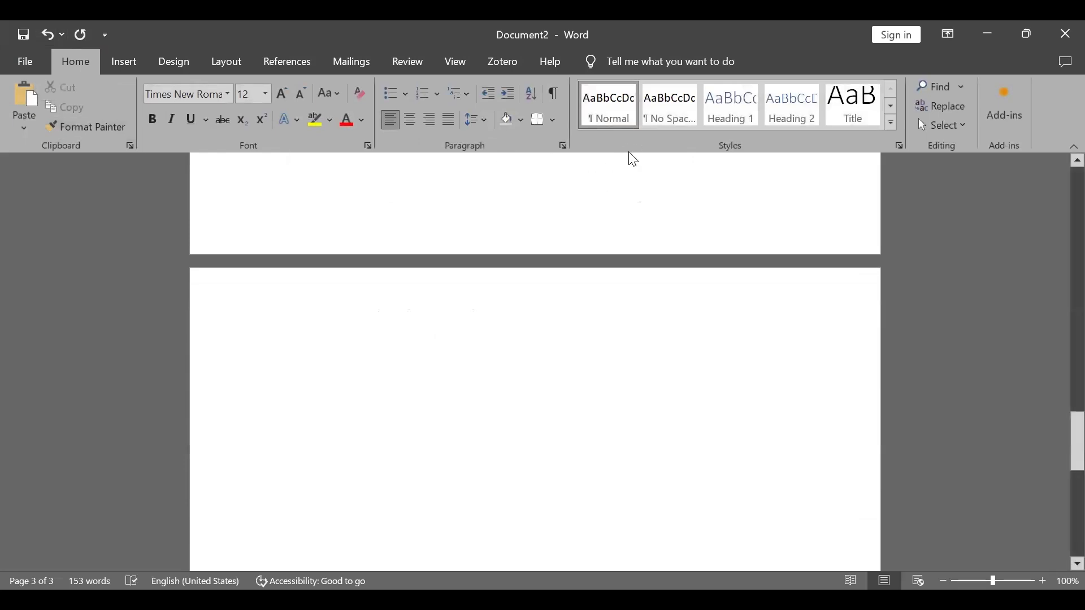
left_click(563, 145)
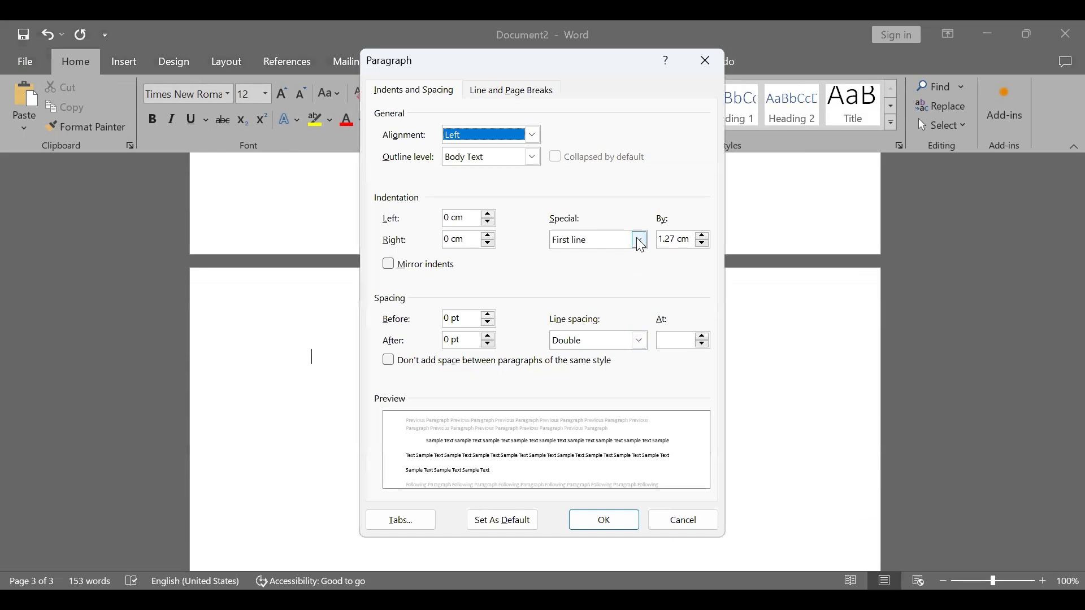
left_click(640, 244)
left_click(616, 249)
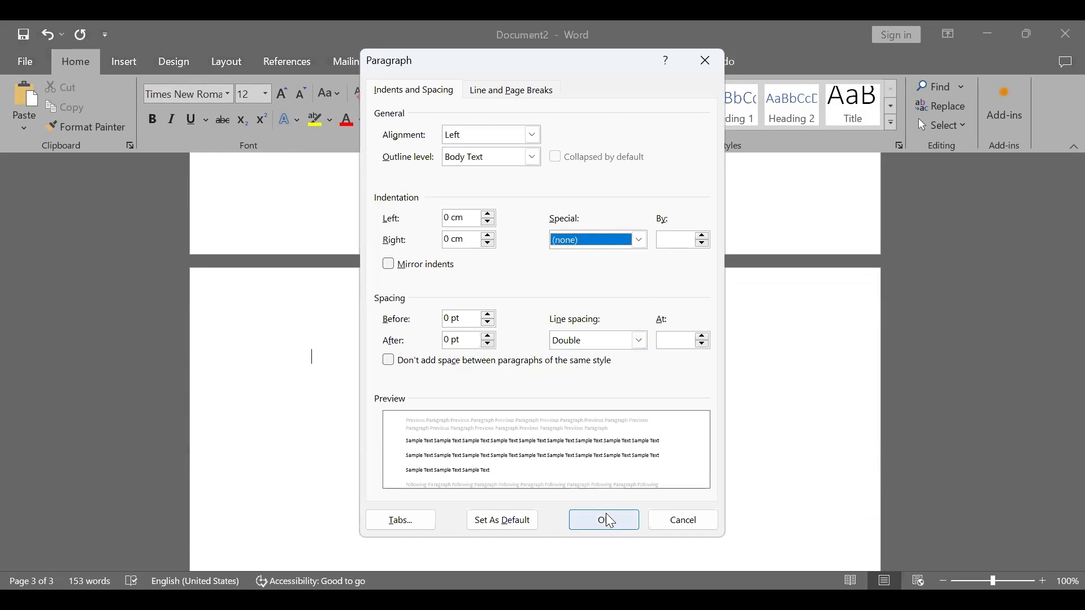
left_click(608, 519)
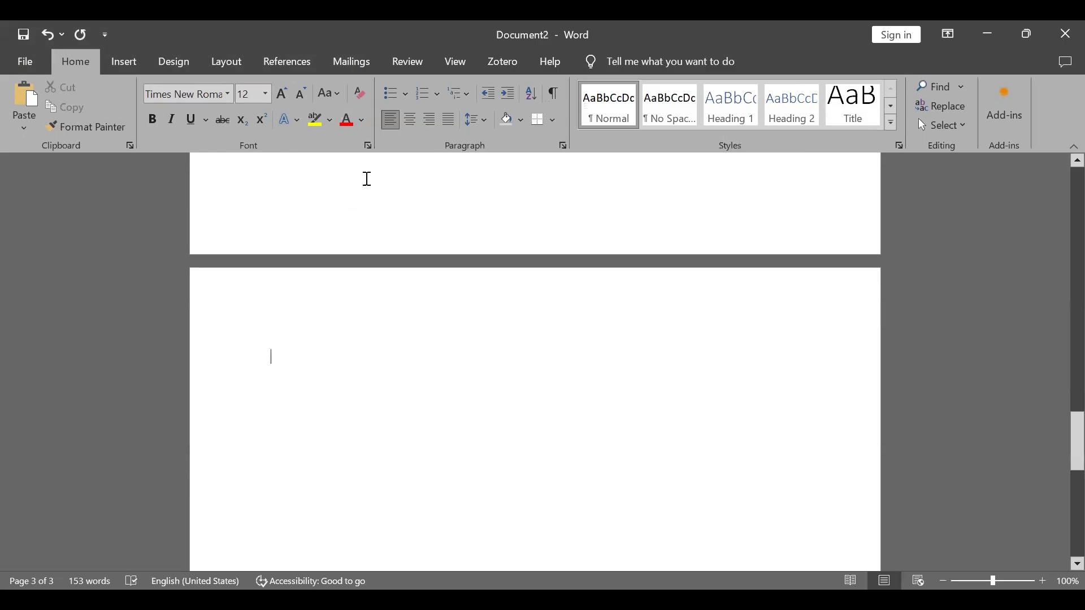
left_click(411, 121)
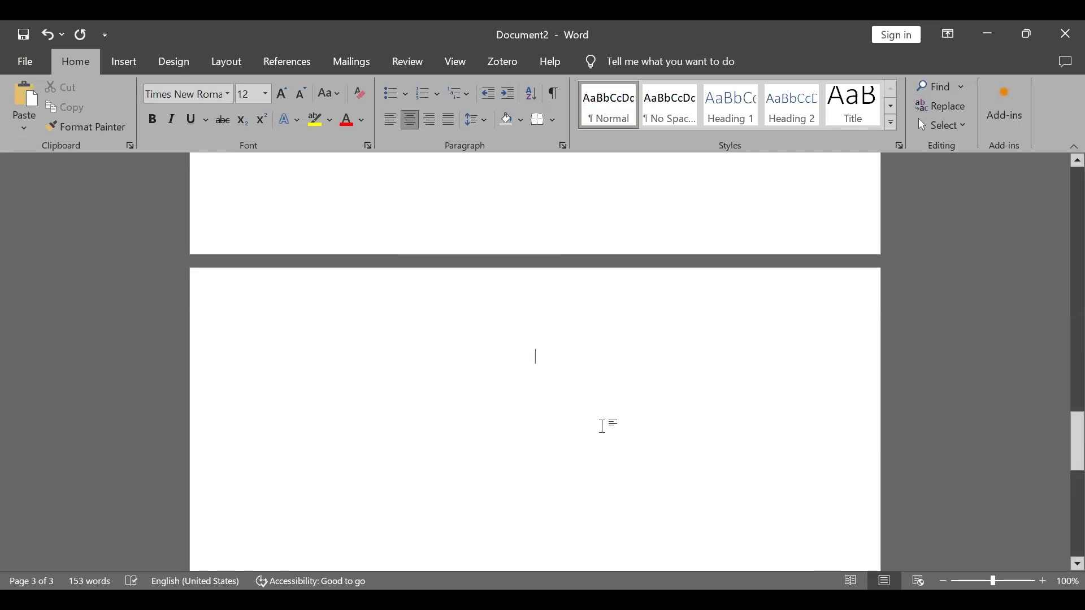
Write the heading "References" in bold on page 3
type("Refe")
key("BackSpace")
key("BackSpace")
key("BackSpace")
key("BackSpace")
left_click(152, 120)
type("Refences")
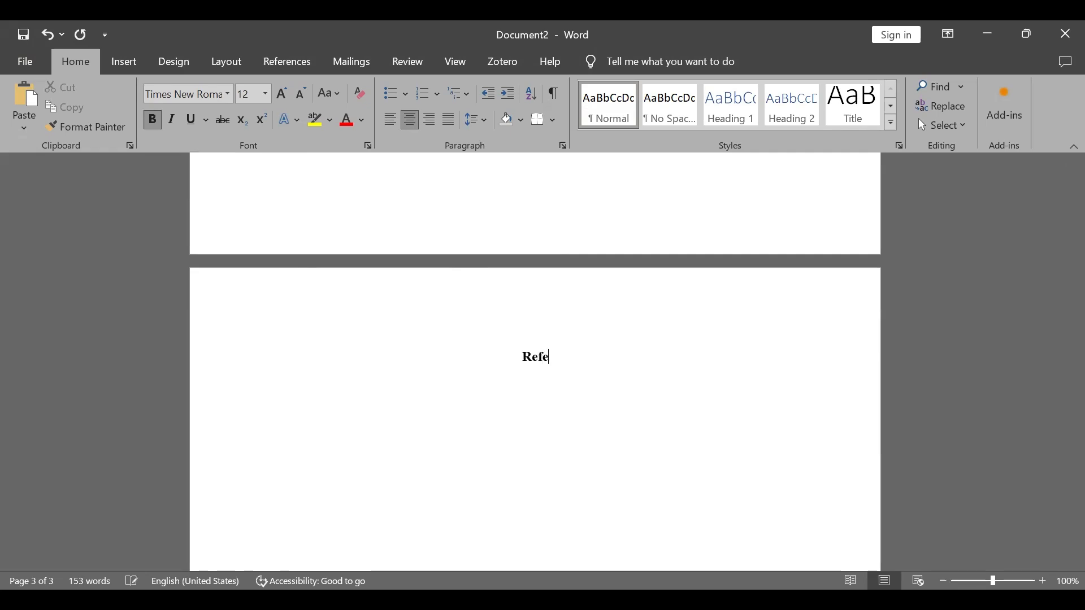
key("BackSpace")
key("BackSpace")
key("BackSpace")
type("c")
key("BackSpace")
key("BackSpace")
type("rences")
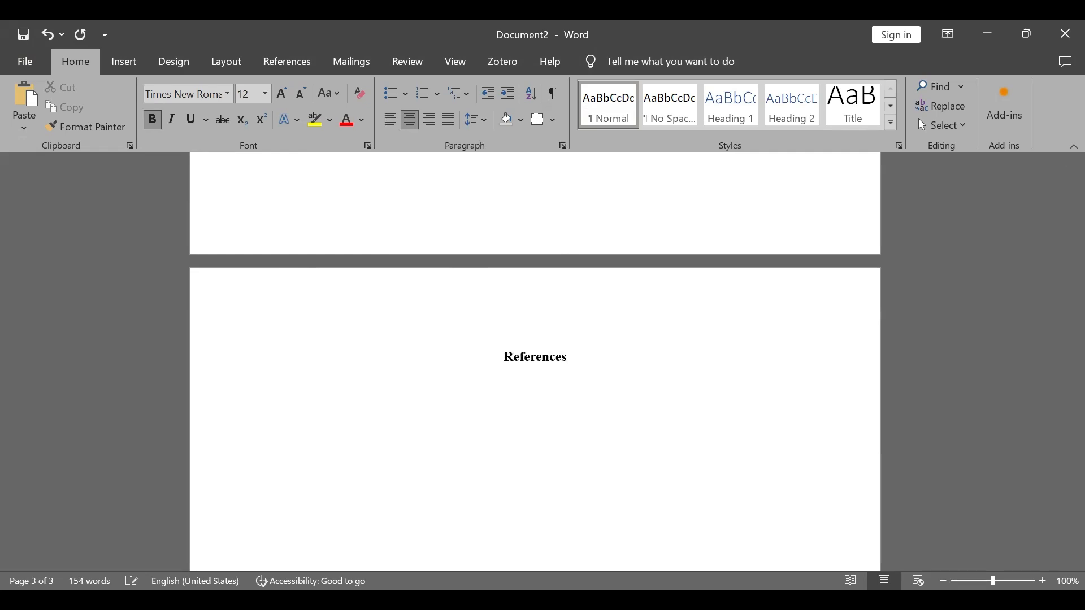
Add a left-aligned paragraph below the References heading with a 1.27 cm hanging indent
key("Return")
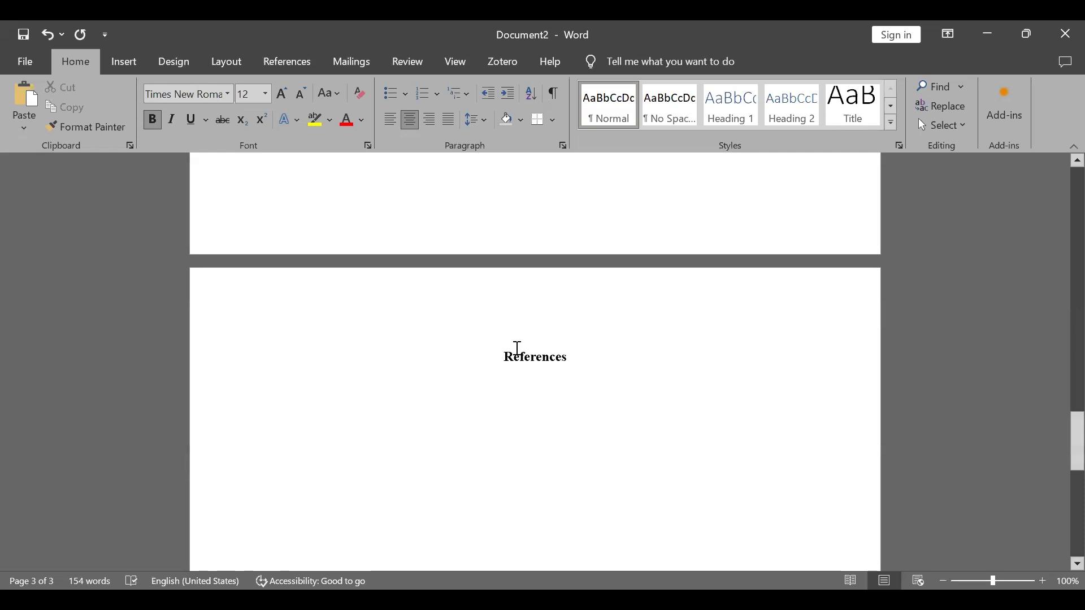
left_click(390, 121)
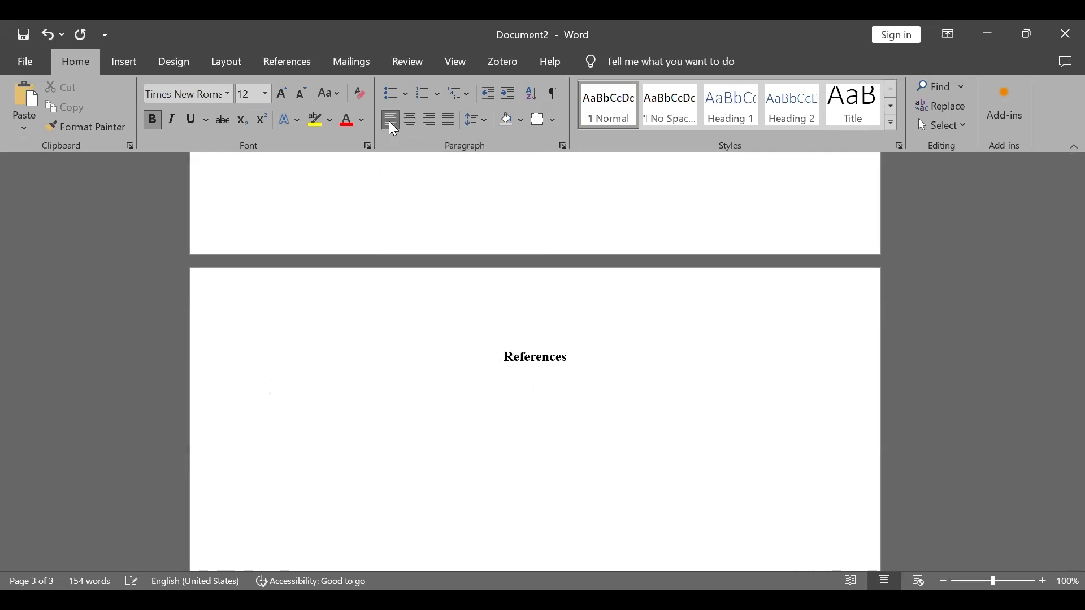
left_click(562, 145)
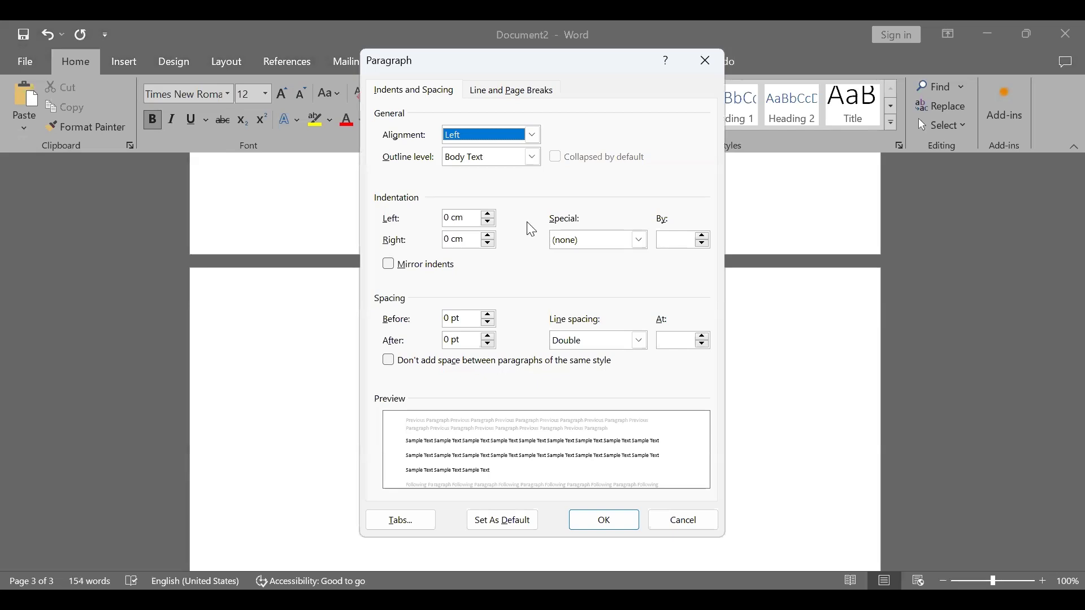
left_click(642, 240)
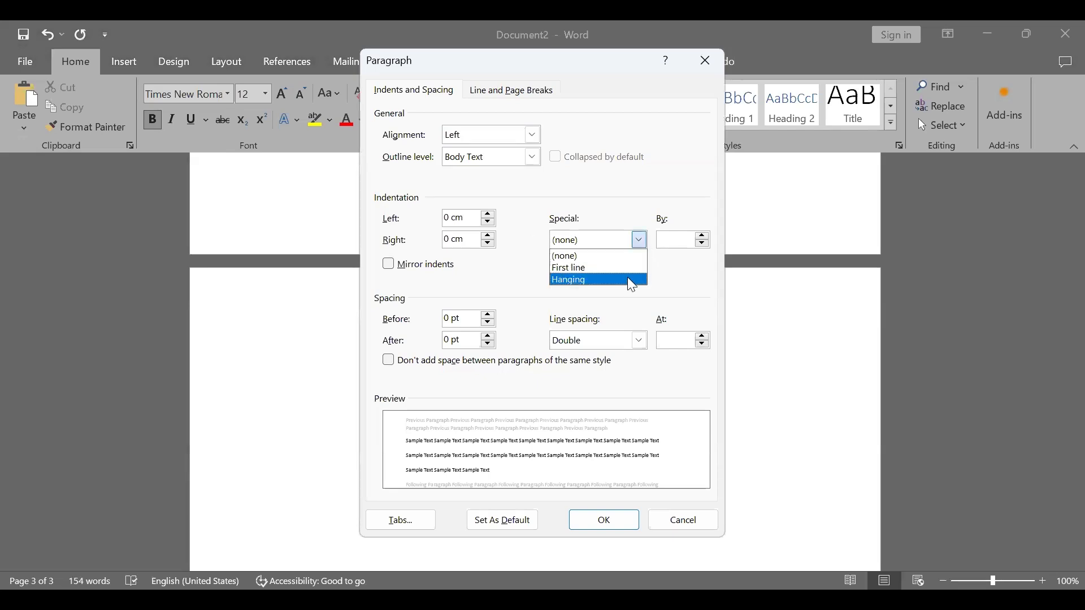
left_click(628, 278)
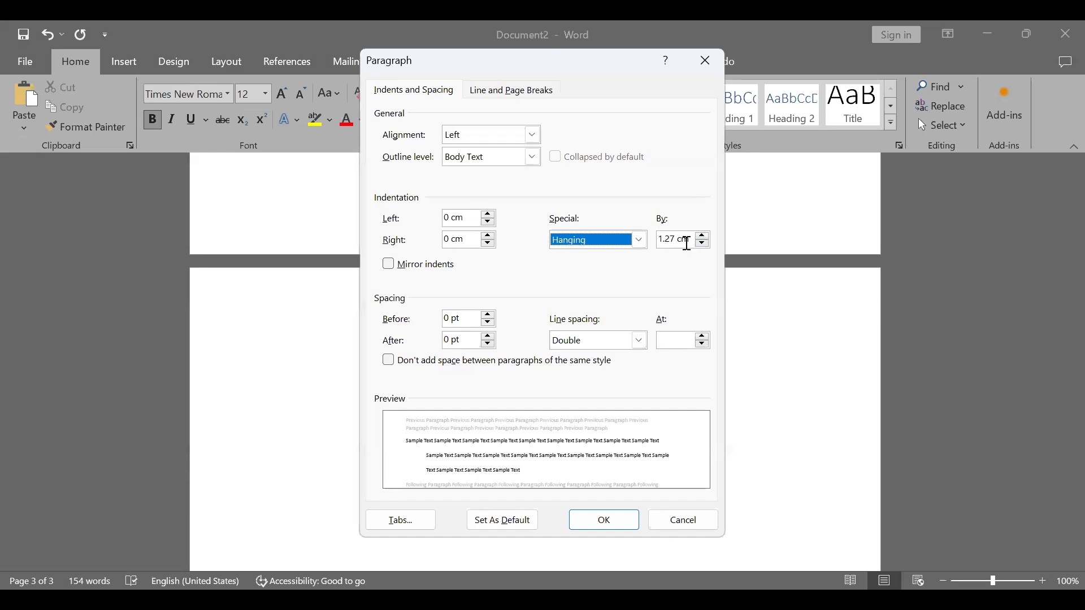
left_click(626, 535)
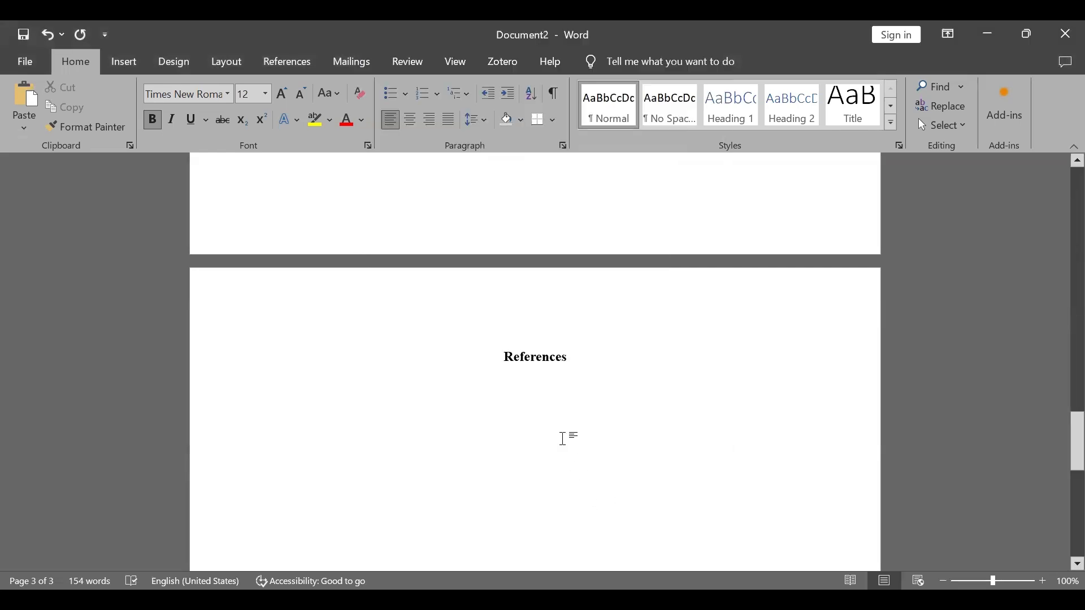
Begin the reference entry in regular weight with the author's surname and initial, followed by an opening parenthesis
type("M")
key("BackSpace")
type("M")
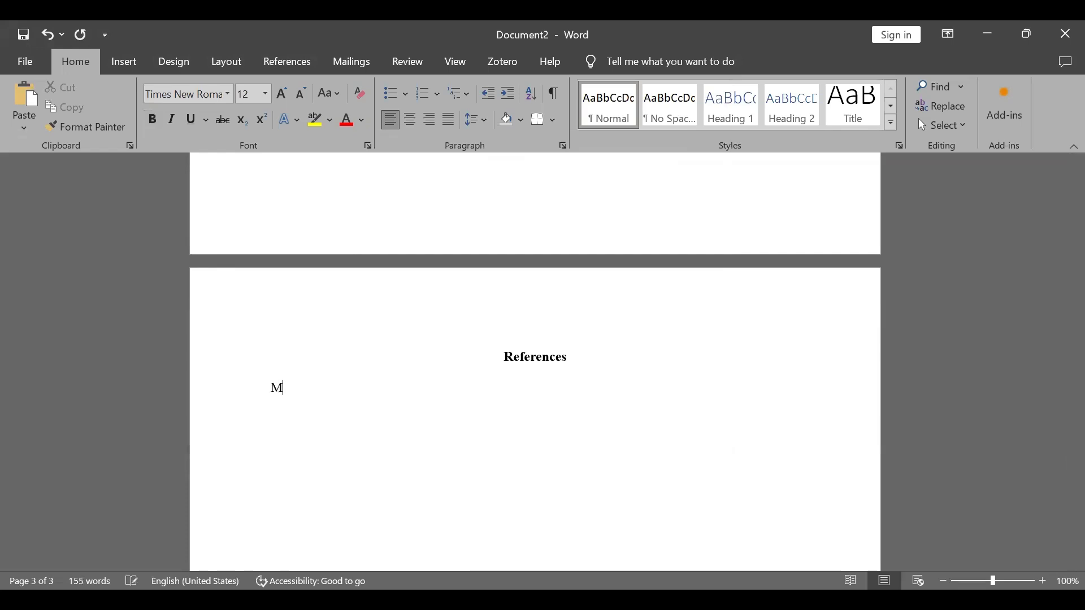
type("amdani")
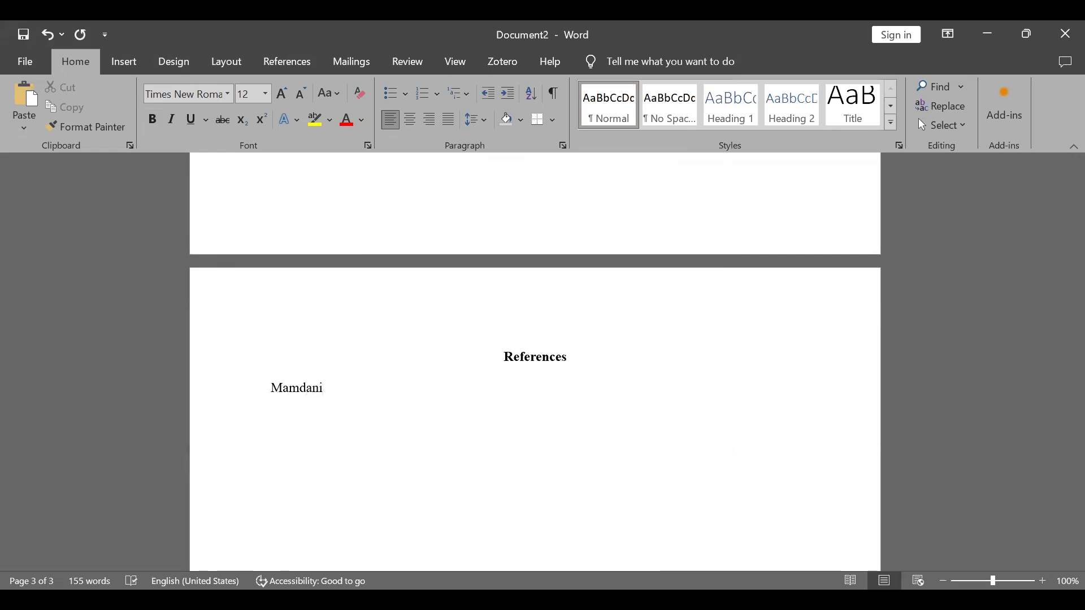
type(", M. (")
Check the publication year in the source PDF and continue the entry with "2011). The Importance of research in a university."
key("alt+Tab")
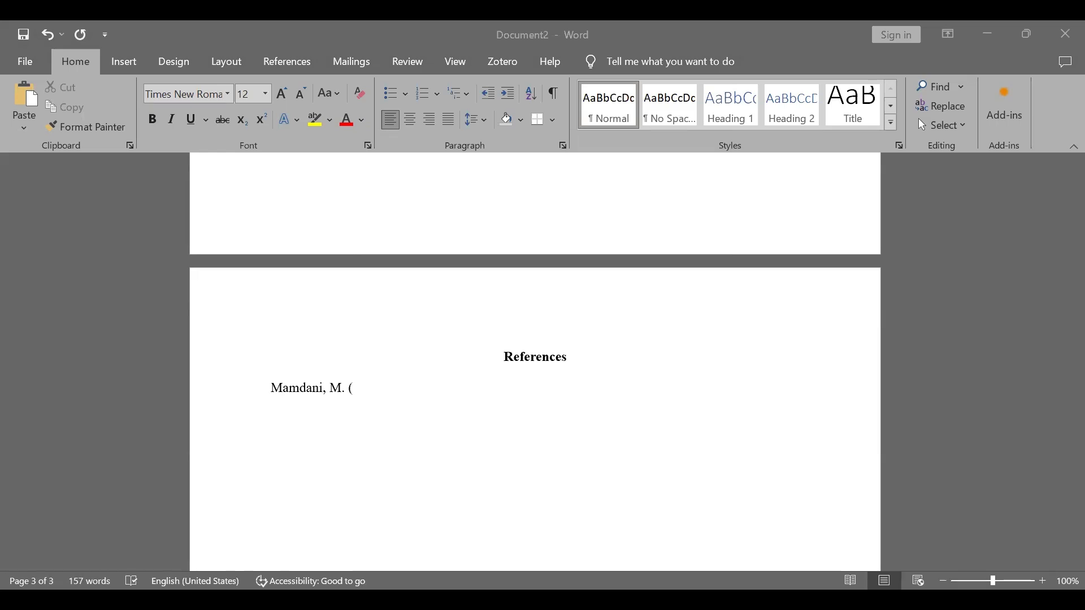
key("alt+Tab")
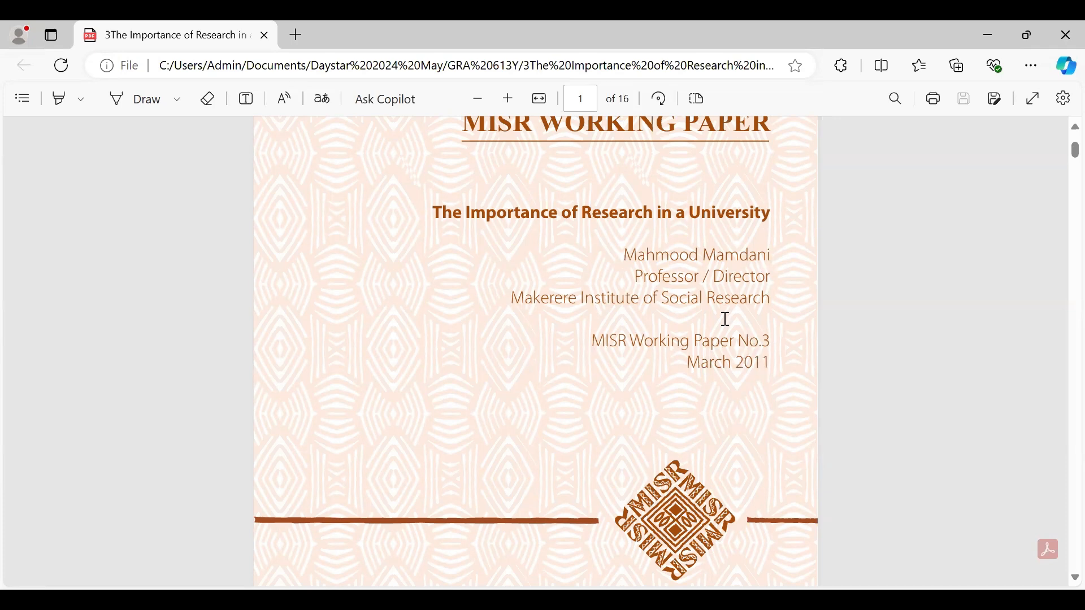
key("alt+Tab")
type("201")
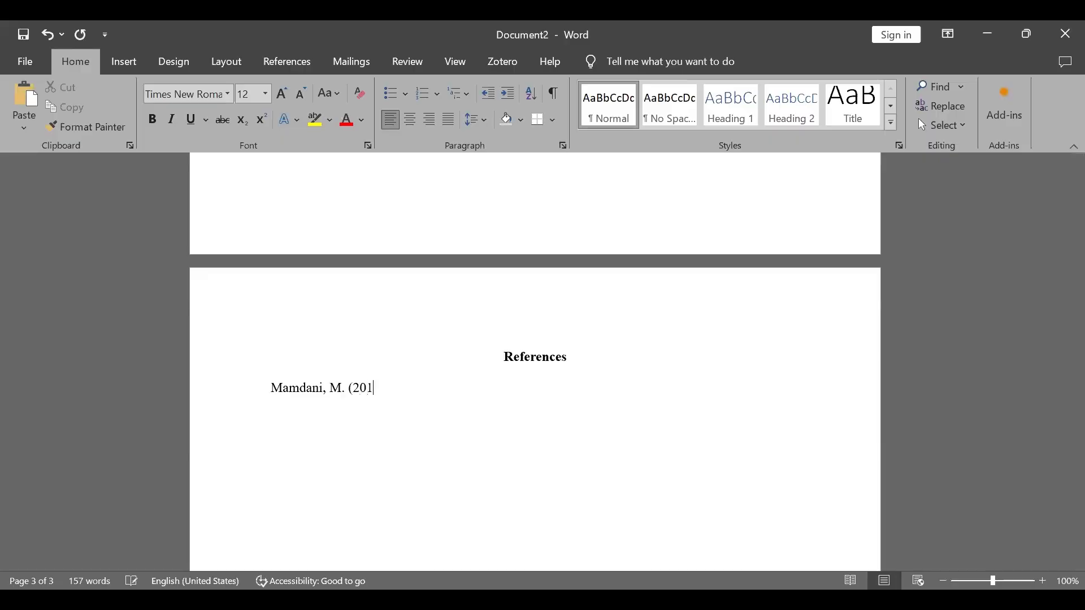
type("1). The Impor")
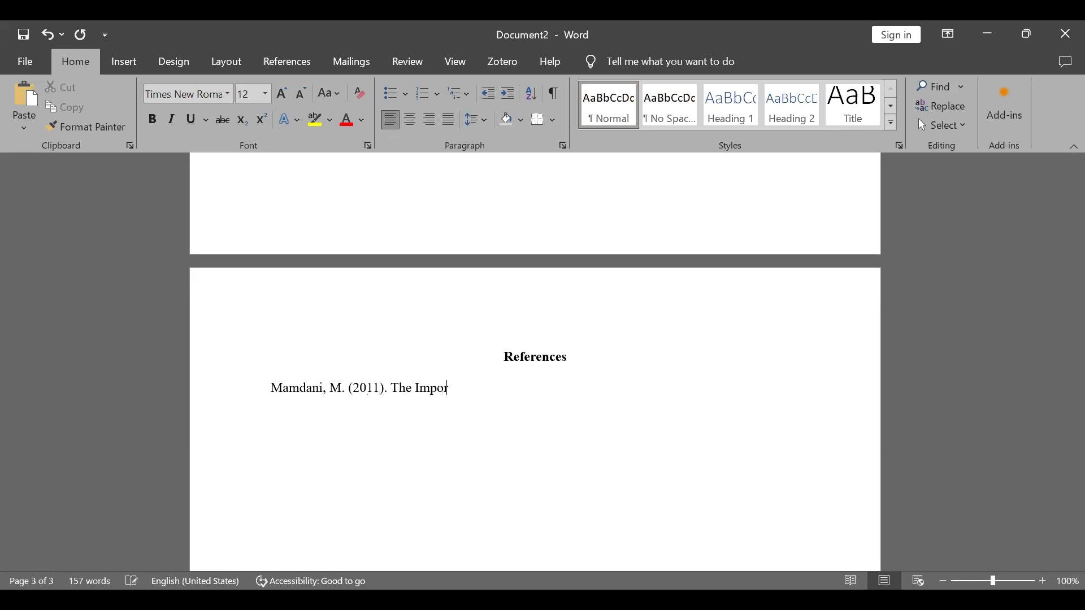
type("tance of research in a ")
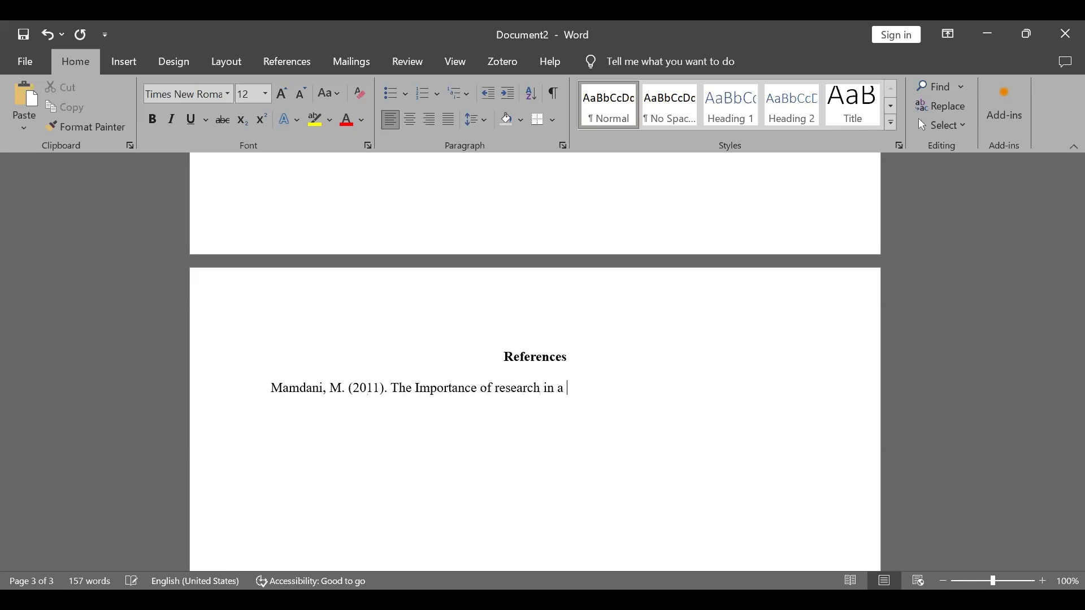
type("university.")
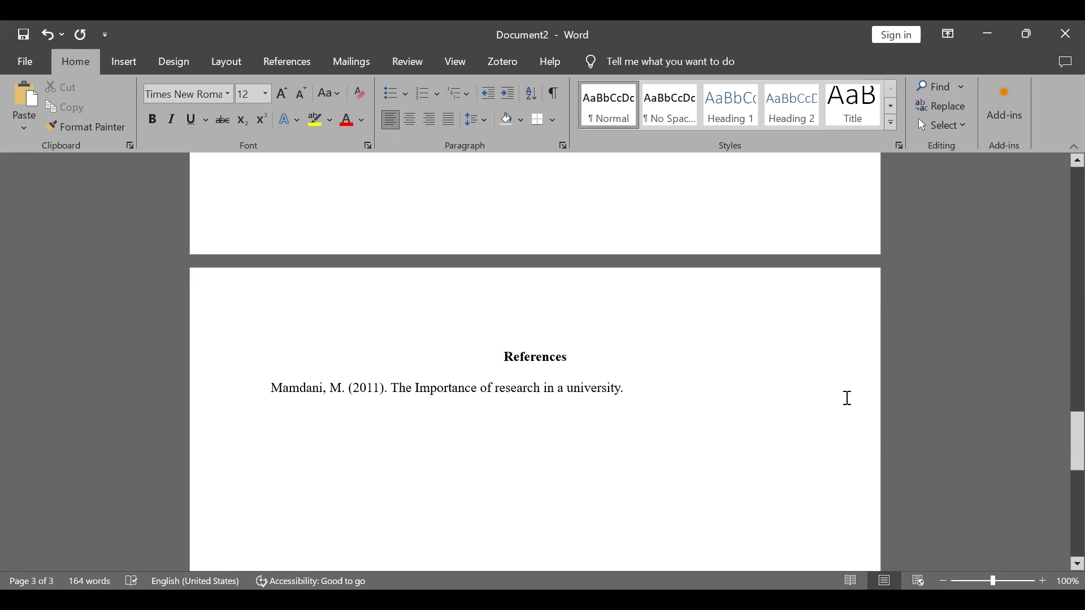
Review the title page and return the cursor to the end of the reference entry
left_click_drag(1059, 445, 1059, 220)
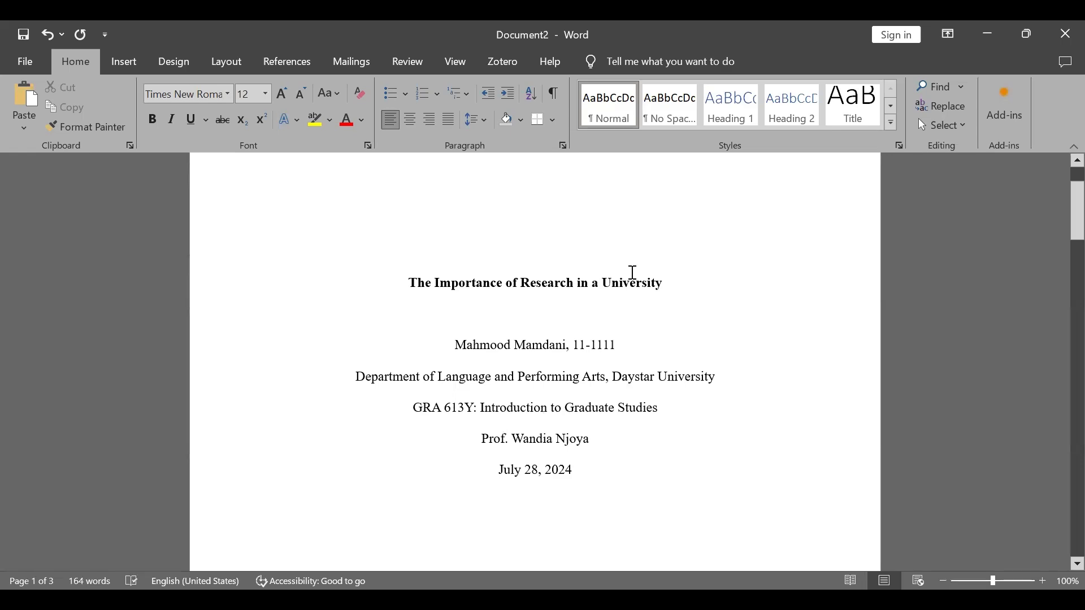
left_click_drag(1061, 211, 1061, 454)
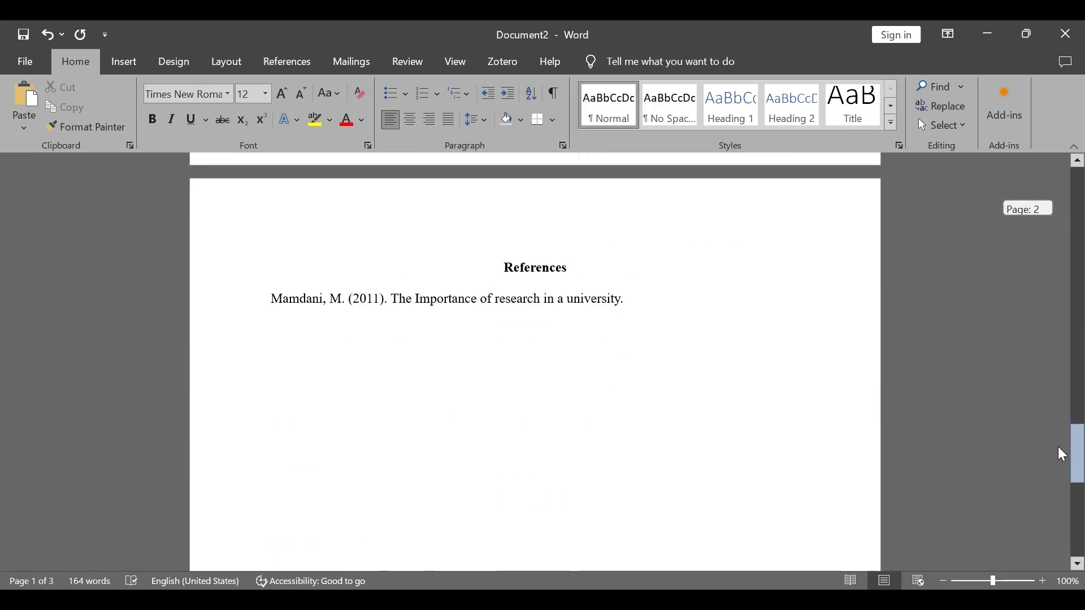
left_click(640, 301)
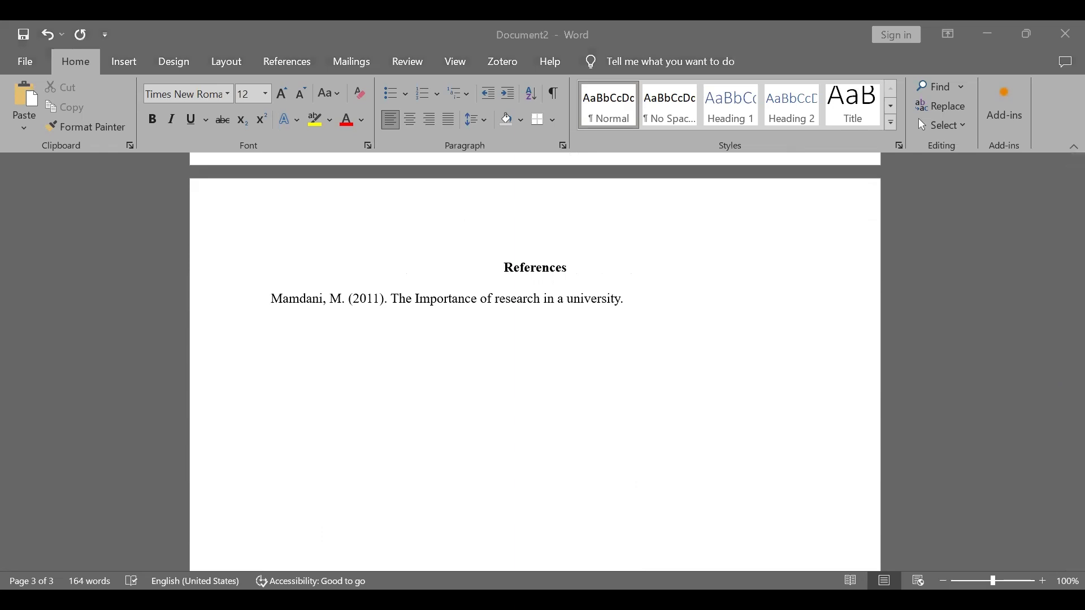
Finish the reference entry with "MISR Working Paper No. 3." and italicize the title "The Importance of research in a university"
key("alt+Tab")
type("MISR Working Paper No. 3.")
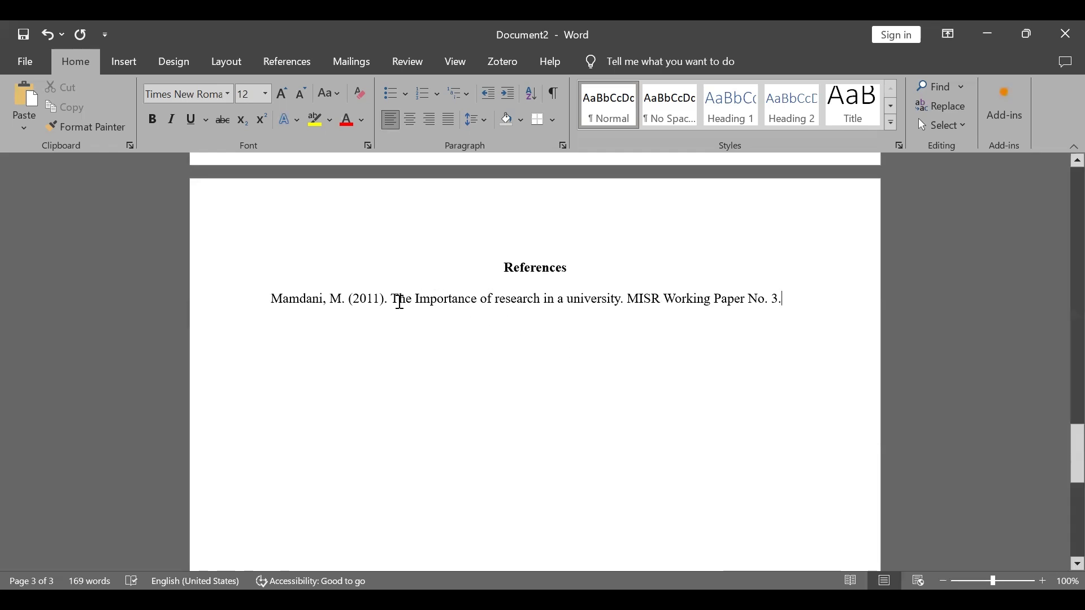
left_click_drag(393, 300, 617, 300)
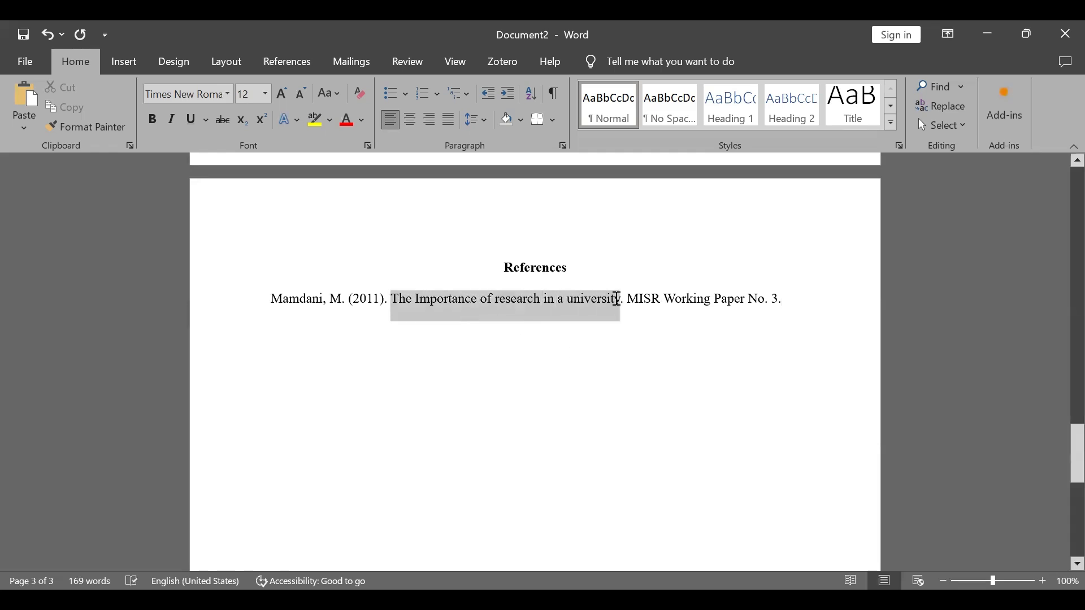
left_click(621, 270)
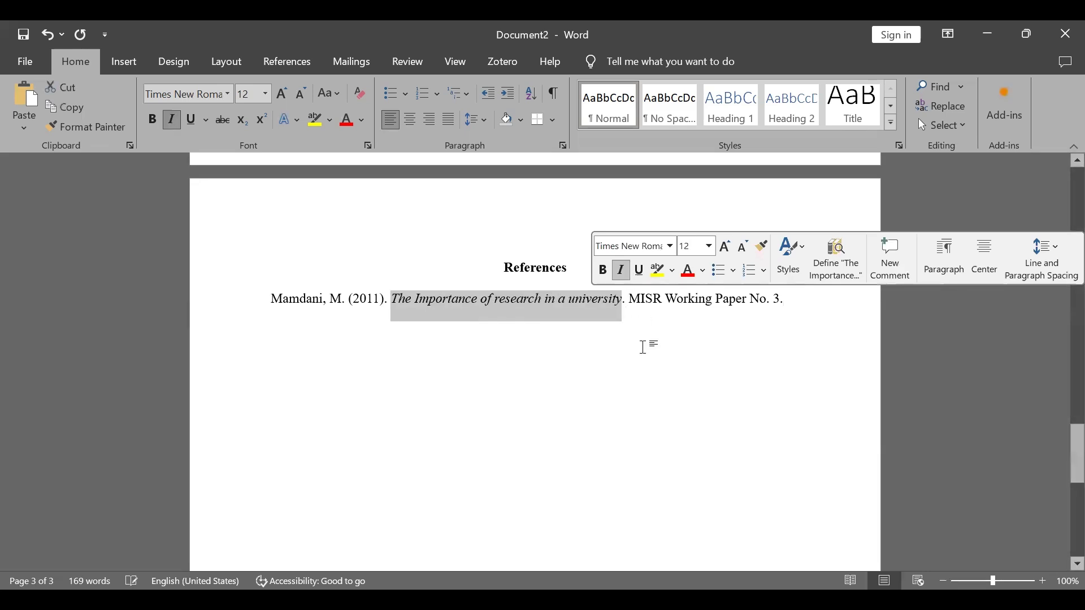
left_click(677, 371)
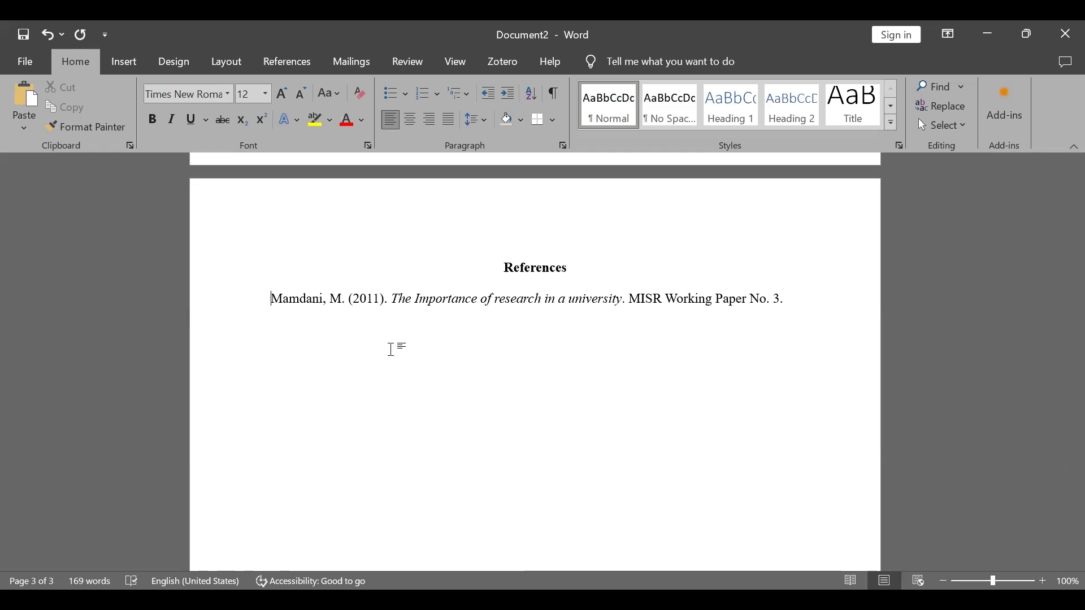
Insert a new reference entry above the existing one, starting with the book author's surname and initials, followed by "(2005)."
key("Return")
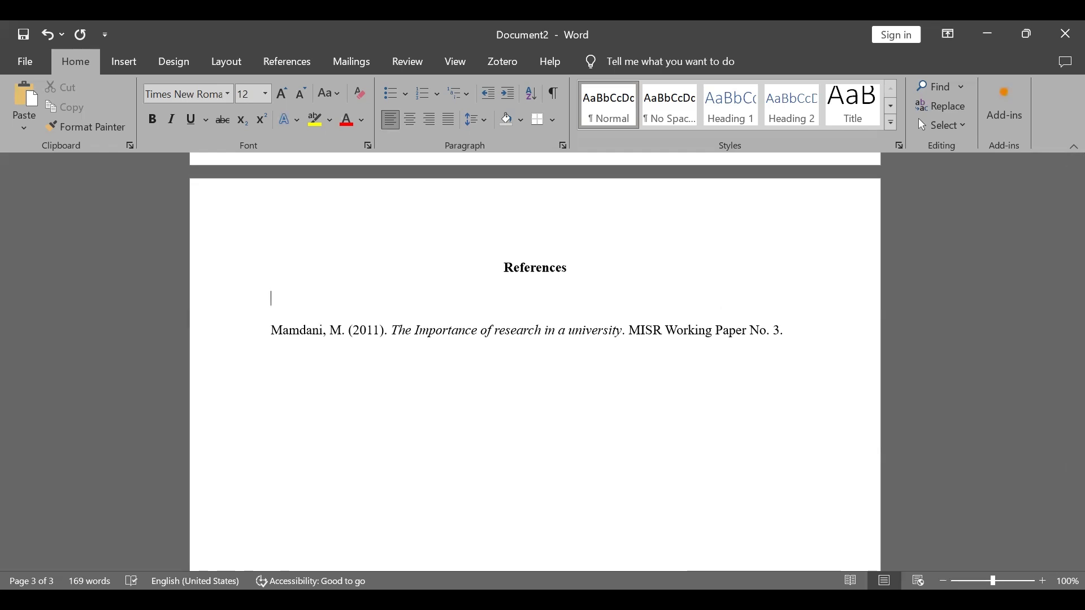
type("Koenig,")
type("H")
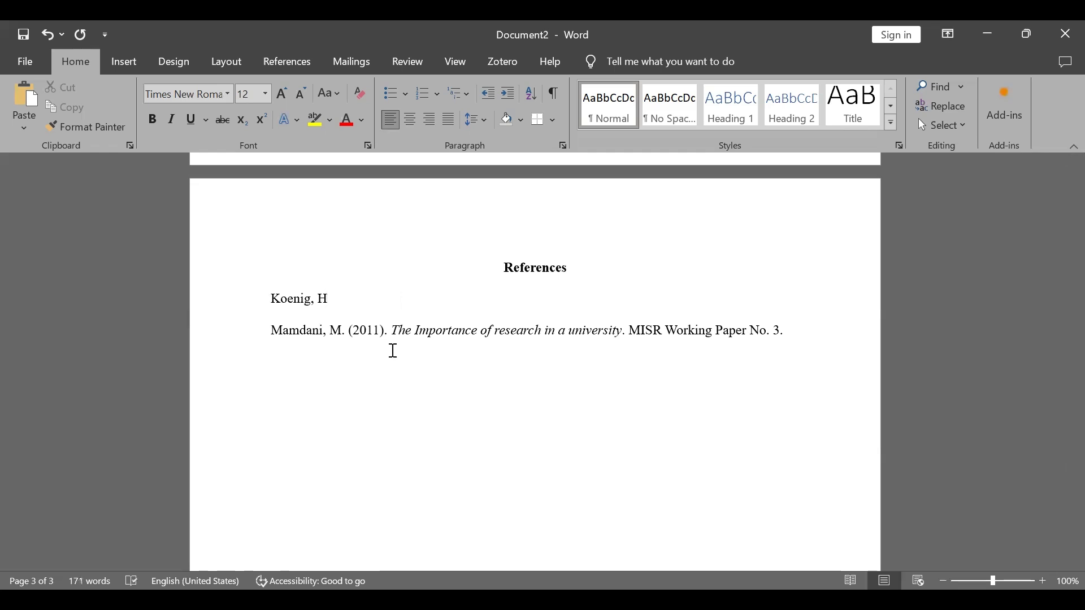
type(". G.")
type(" (")
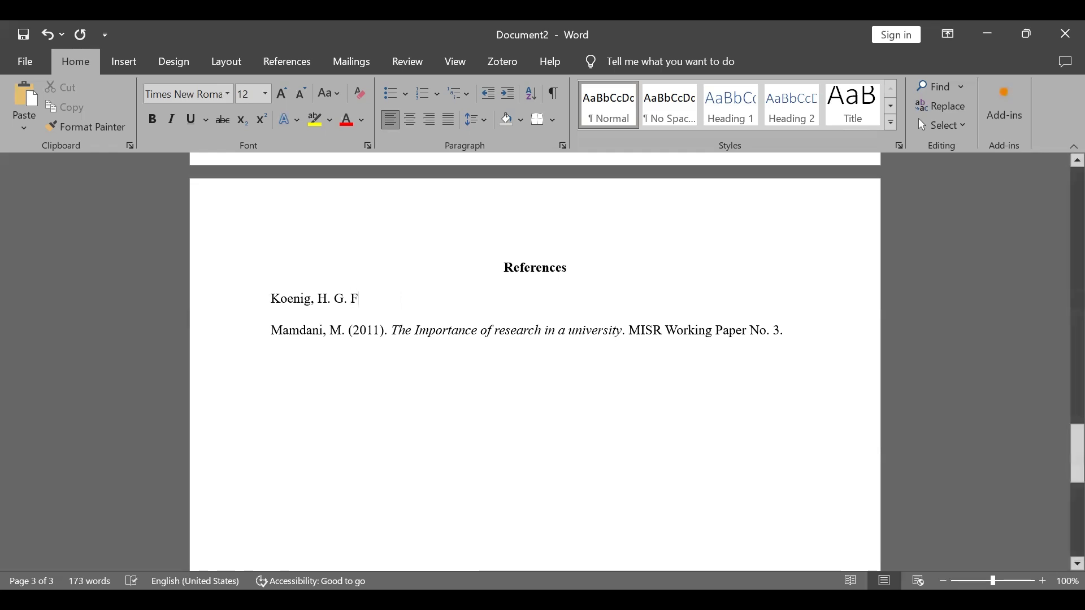
type("2005)")
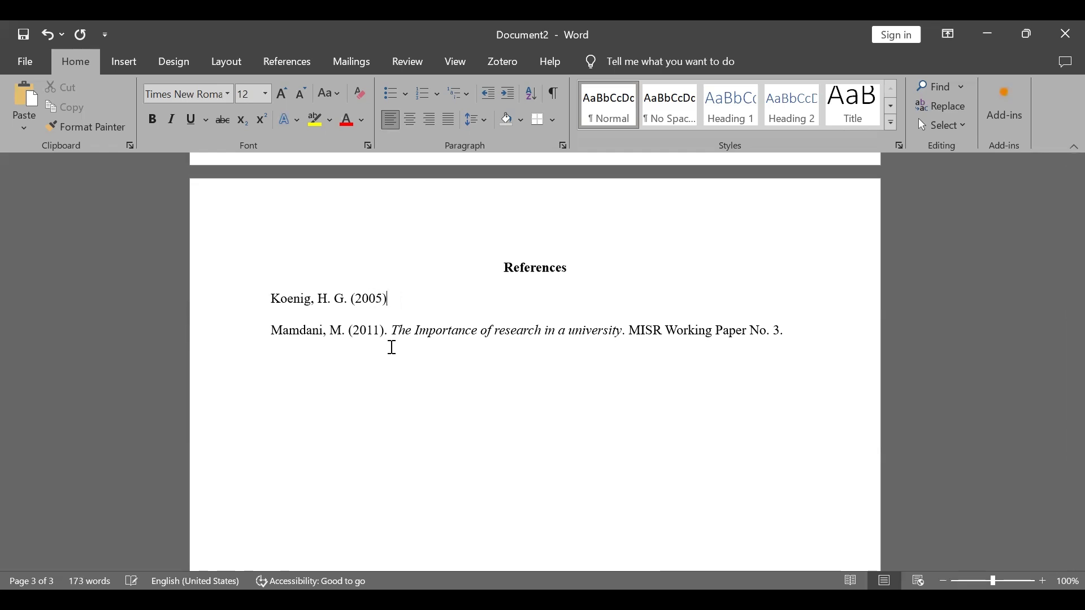
type(". ")
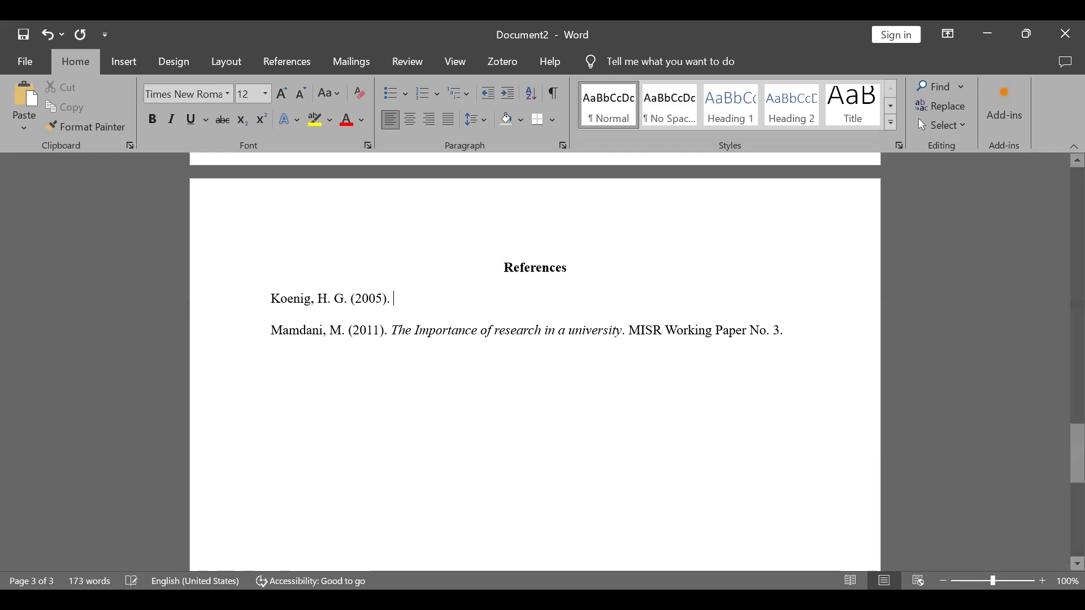
Add the book title "Faith and mental health: Religious resources for healing" to the 2005 entry
type("Fa")
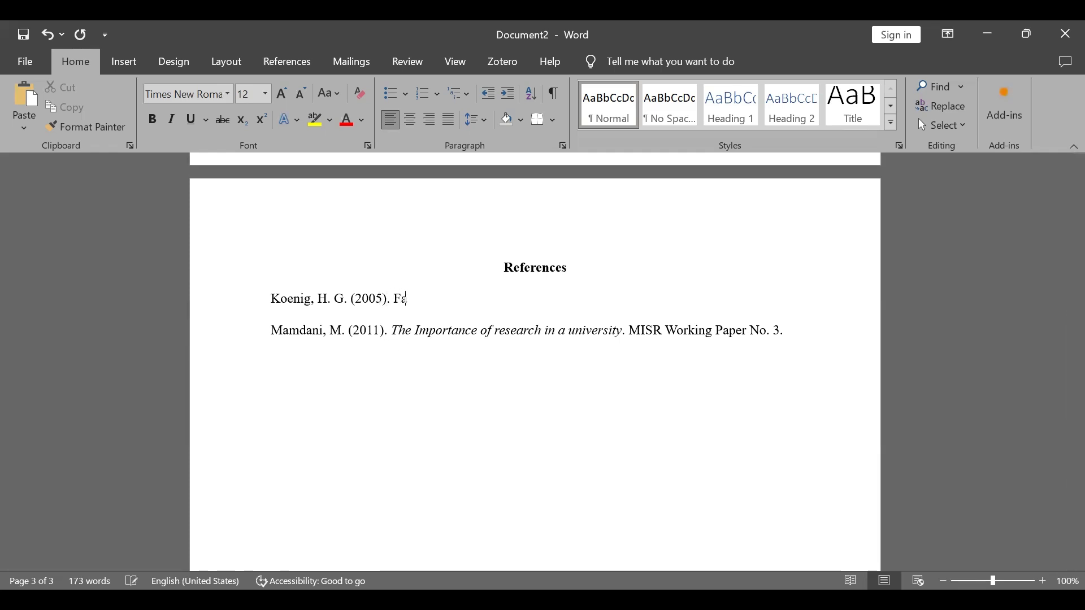
type("ith and mental health")
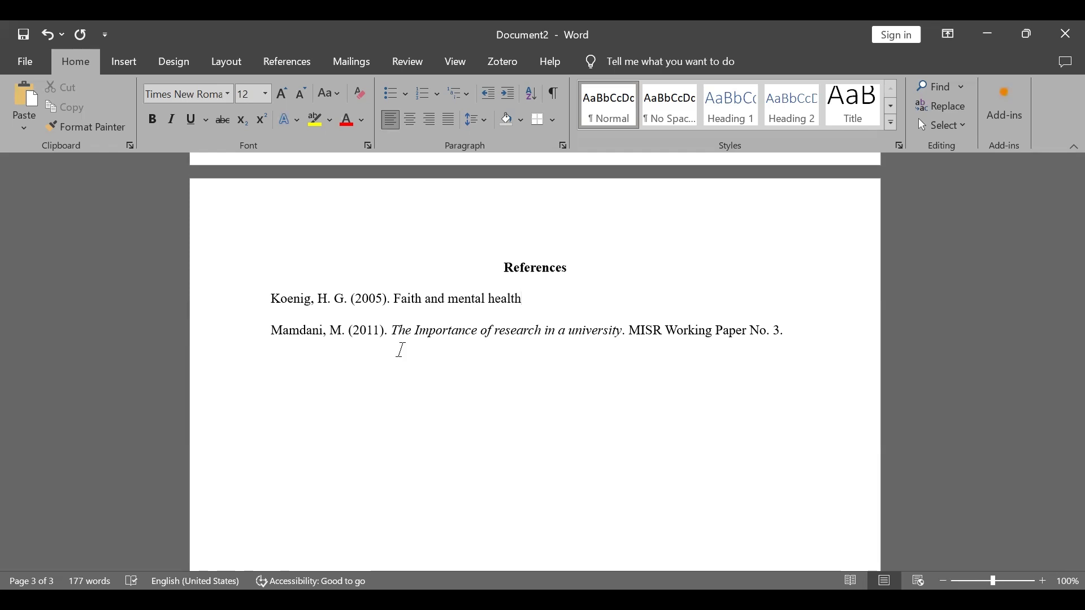
type(": Religious ")
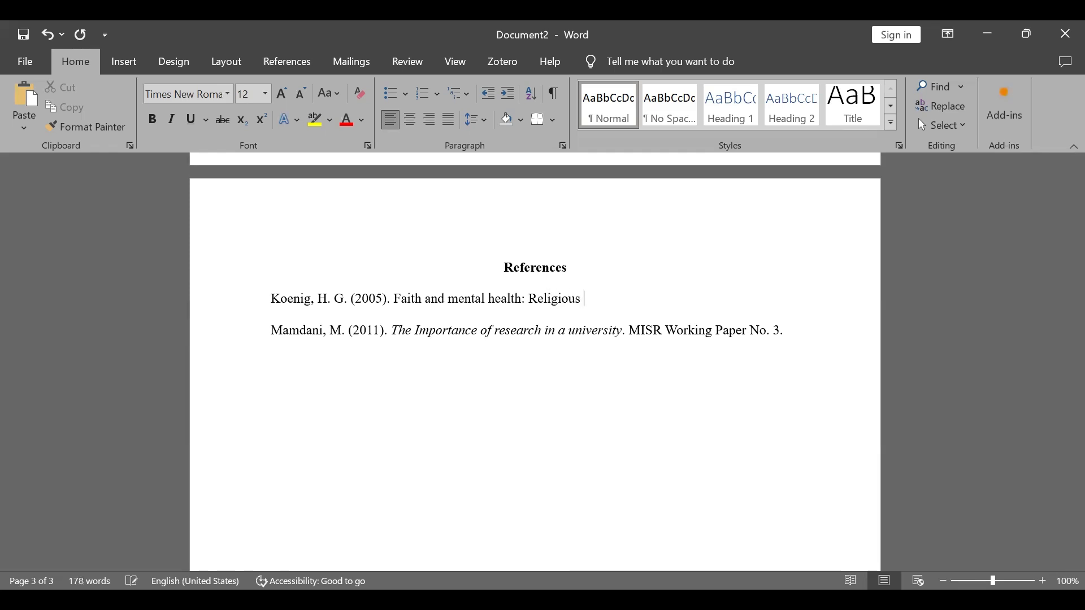
type("resources")
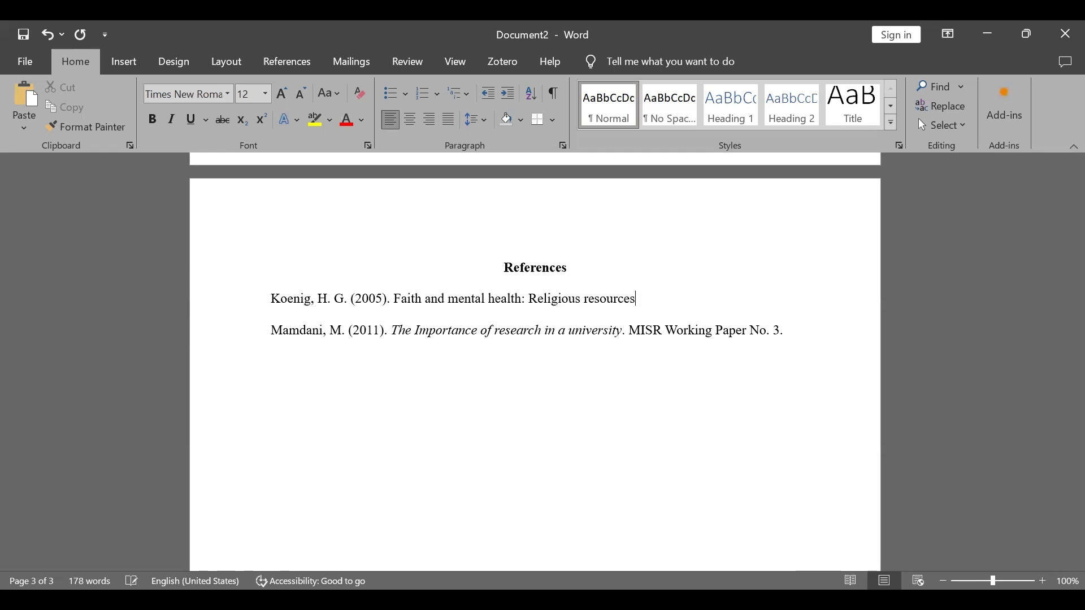
type(" for healing")
Complete the 2005 entry with a period after the title and the publisher "Templeton Foundation Press."
type(". Temple")
type("ton Edu")
key("BackSpace")
key("BackSpace")
key("BackSpace")
type("Foundation F")
key("BackSpace")
type("Press.")
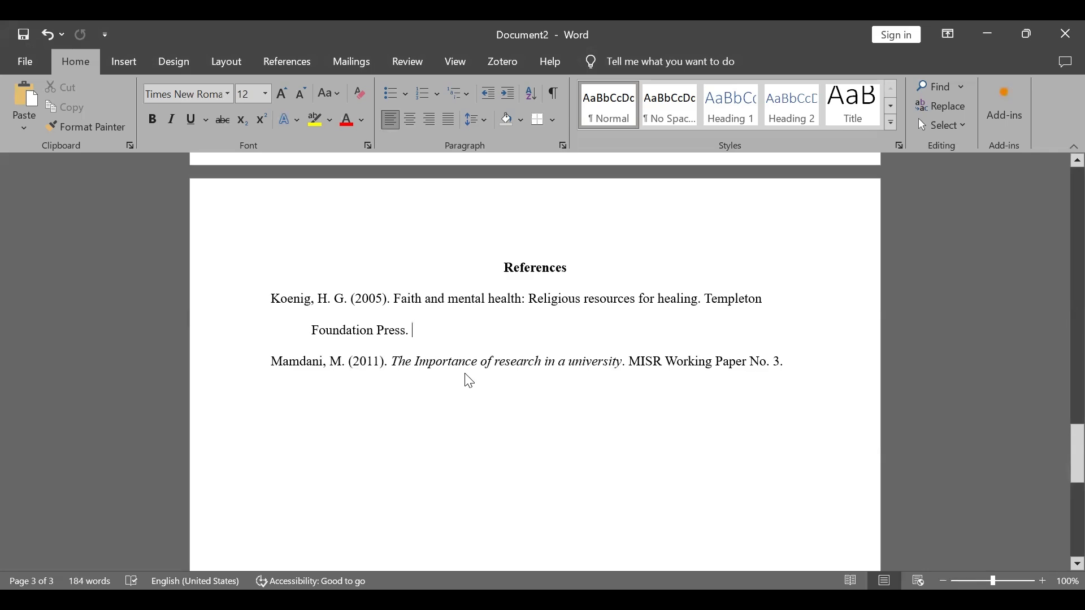
Switch to the browser and examine the Nation article's headline, publication date, authors and web address
key("alt+Tab")
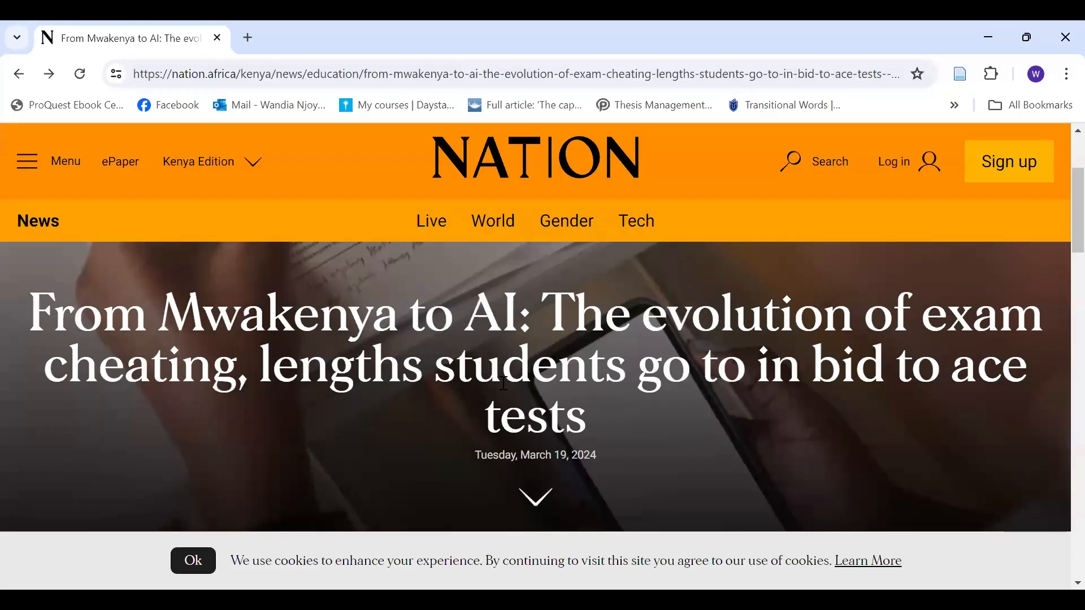
scroll(471, 353, "down", 2)
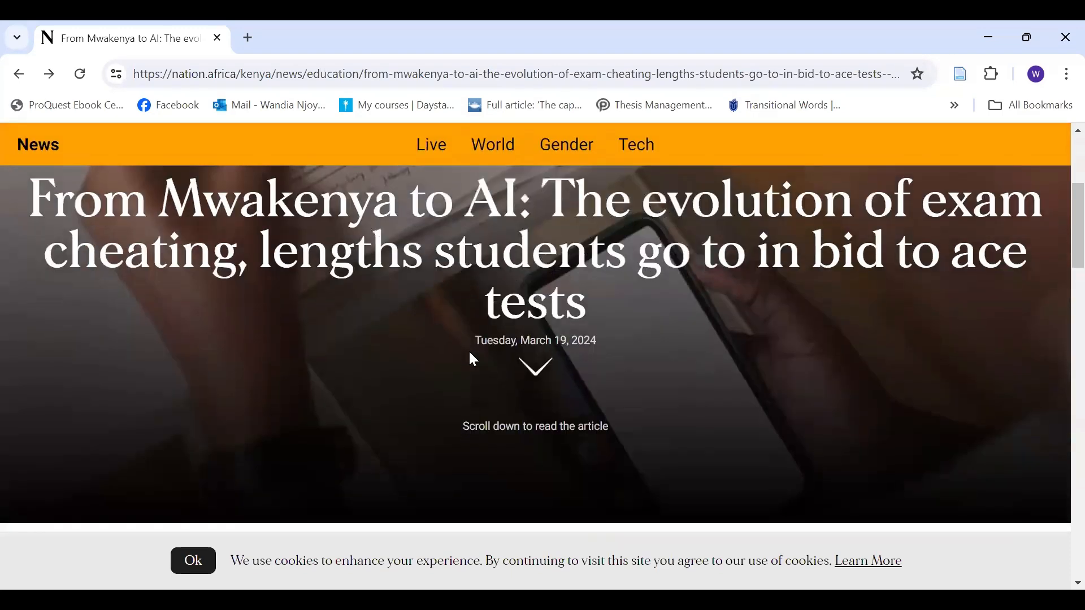
scroll(473, 360, "down", 4)
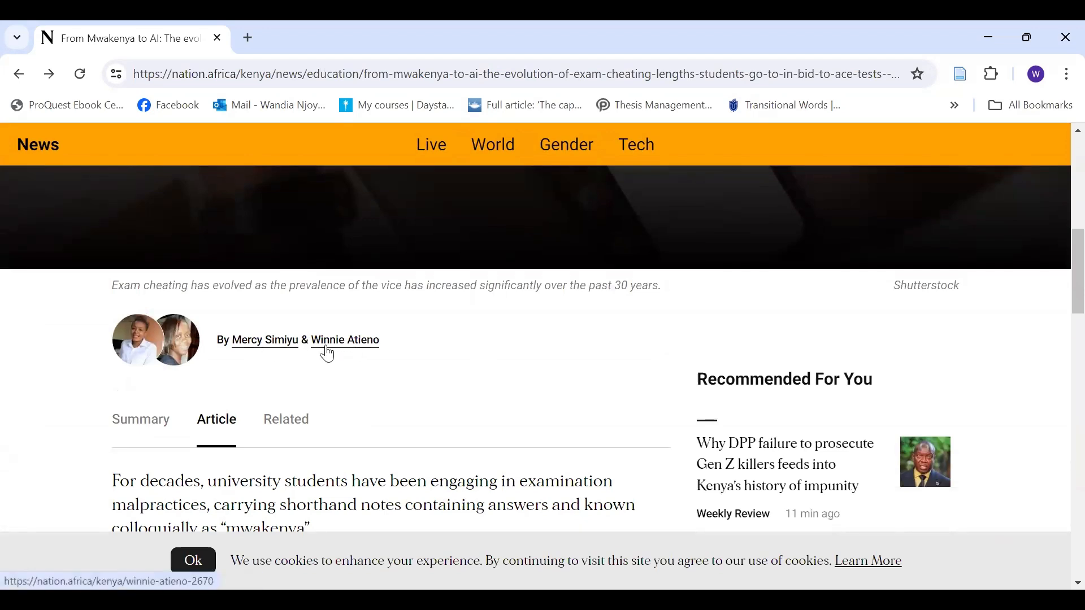
scroll(595, 394, "up", 1)
scroll(595, 394, "up", 5)
scroll(602, 393, "down", 2)
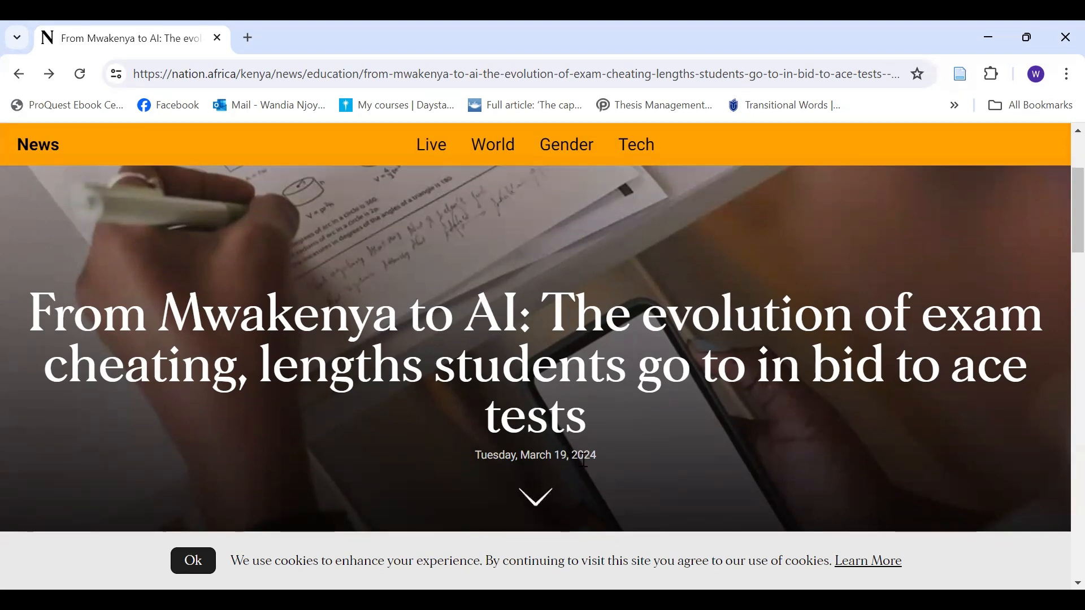
scroll(600, 384, "down", 3)
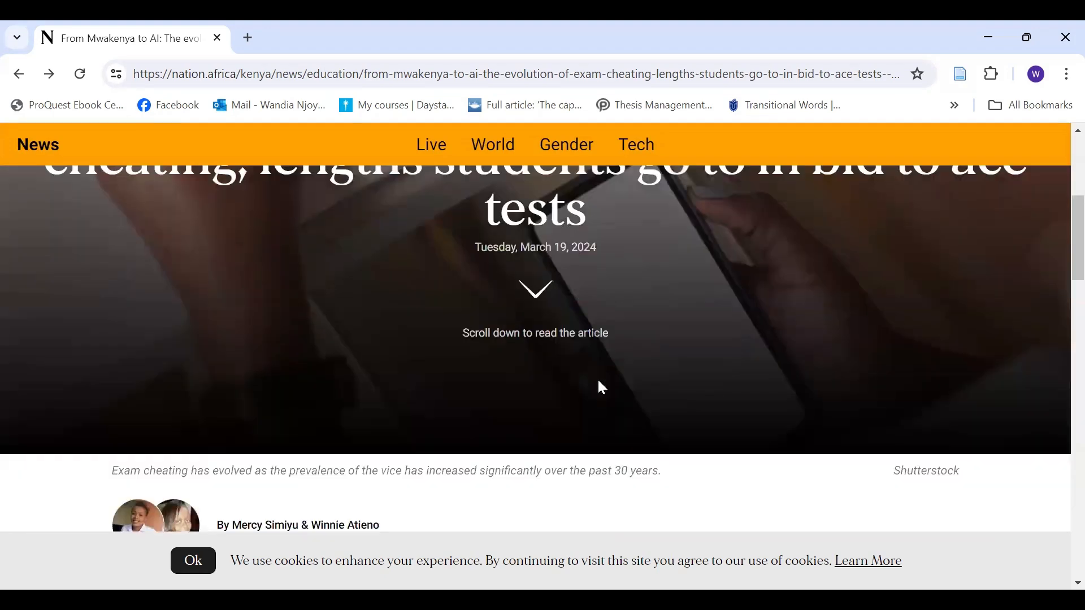
scroll(604, 390, "down", 2)
scroll(615, 413, "down", 3)
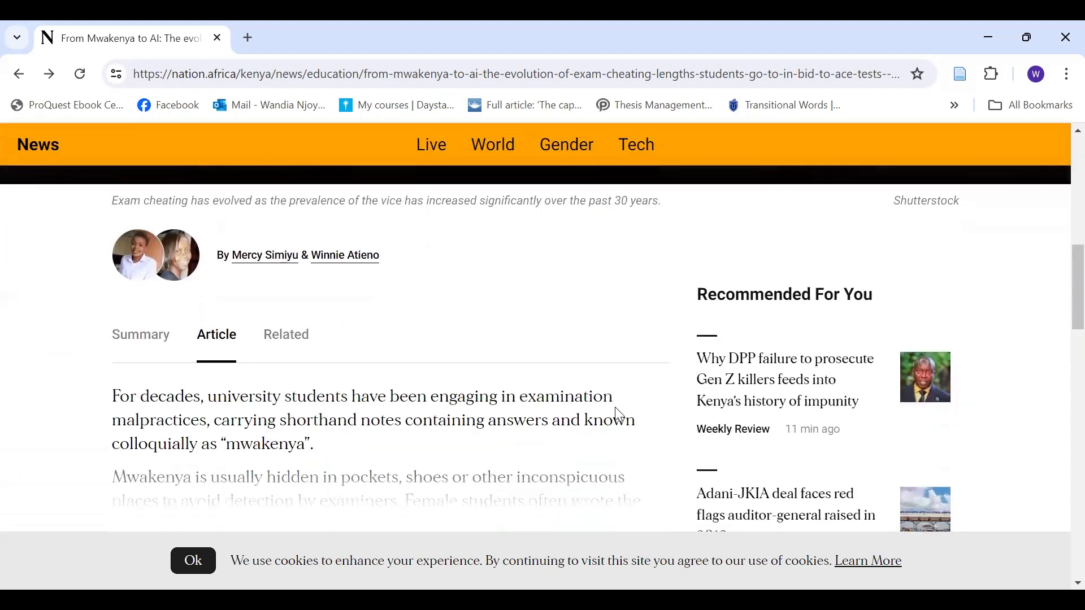
scroll(617, 415, "up", 8)
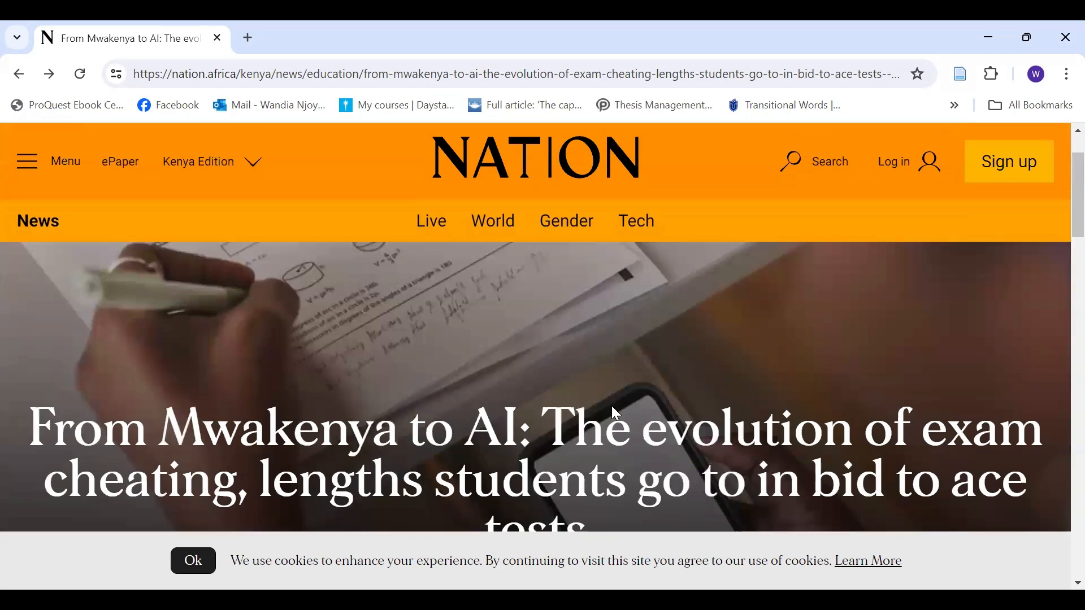
scroll(613, 407, "up", 2)
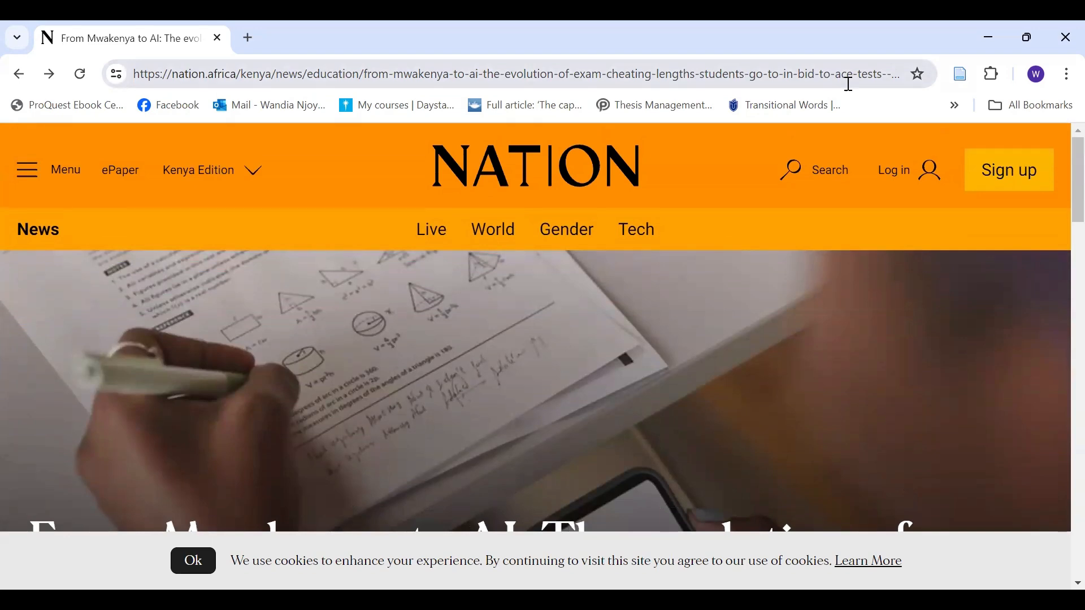
scroll(710, 399, "down", 10)
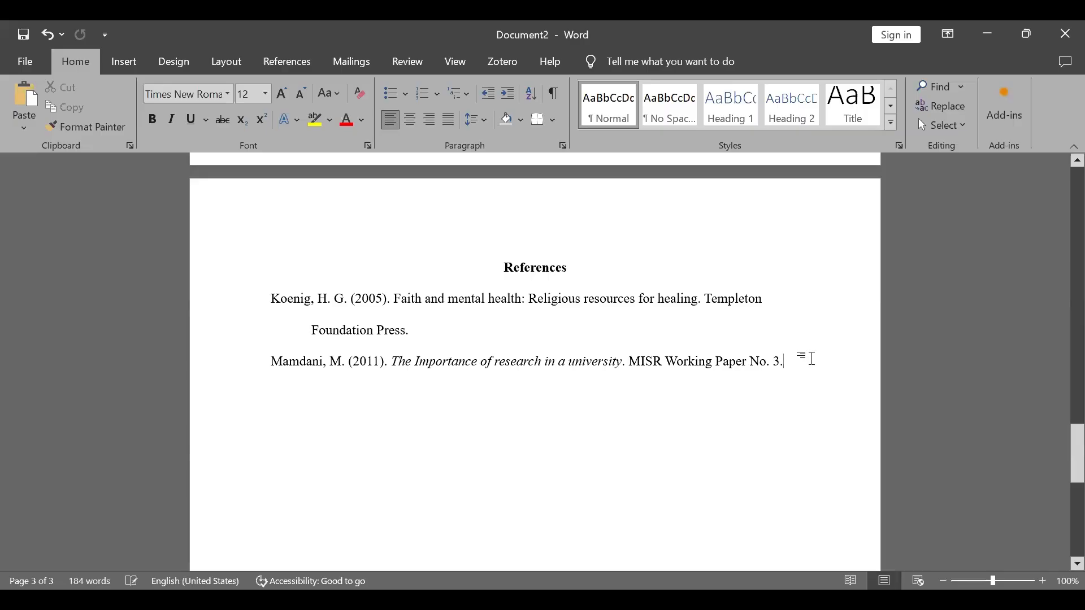
Start a third reference entry in Word after the 2011 one, with both article authors' surnames and initials joined by "&", followed by "(2024, March 19)."
key("Return")
type("S")
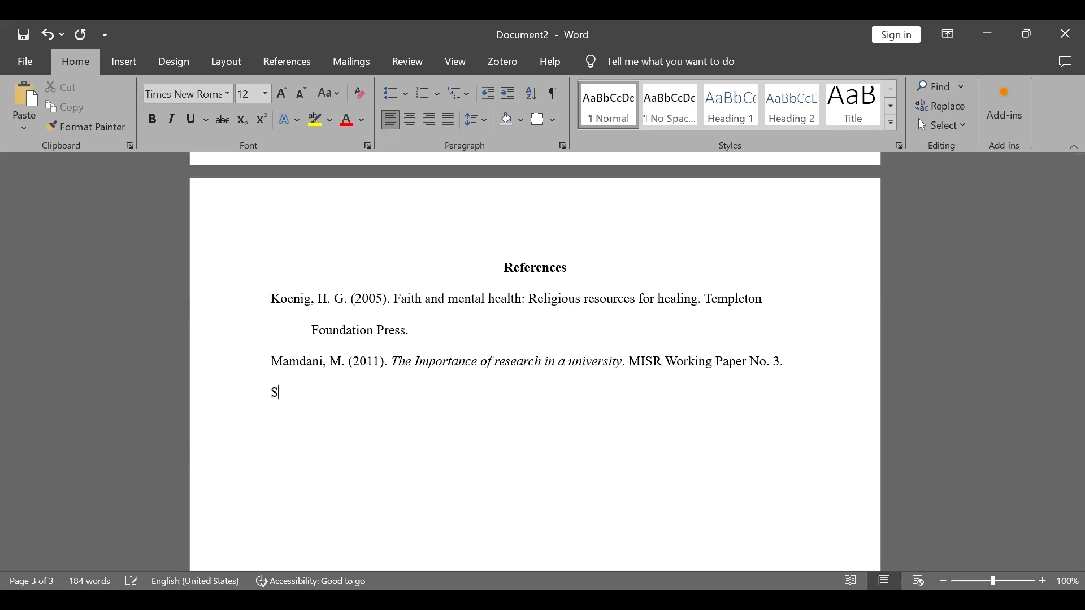
type("imu")
type("yu, M.")
type(" &")
type(" Ati")
type("en")
key("BackSpace")
key("BackSpace")
type("eno, W. ")
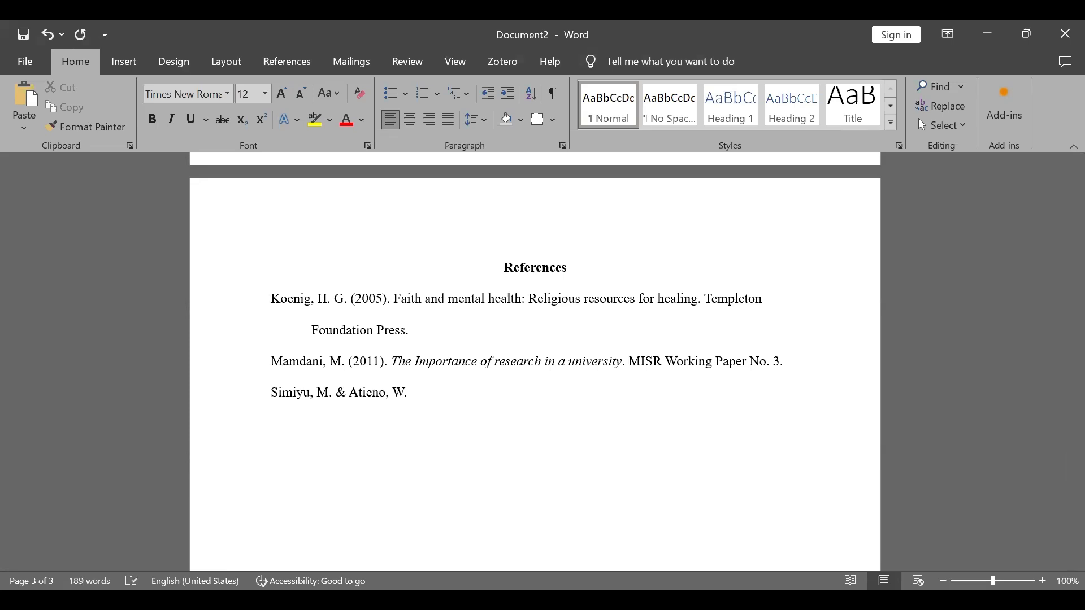
type("(2024, March 19)")
type(".")
Add the article title "From Mwakenya to AI: The Evolution of exam cheating, the lengths students go to in a bid to ace tests"
key("alt+Tab")
key("alt+Tab")
type("From Mwa")
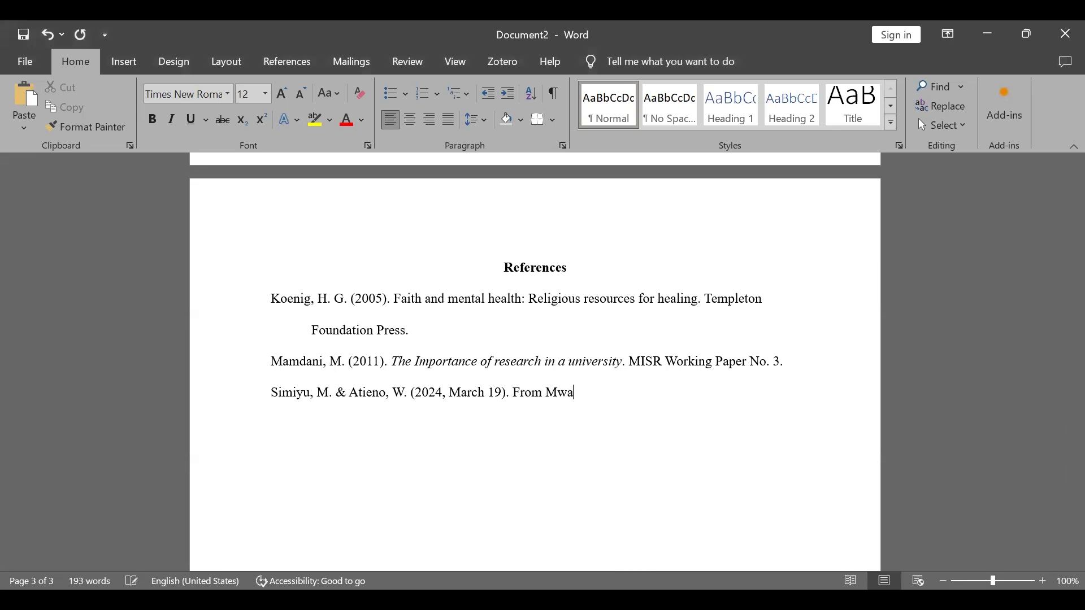
type("kenya to AI")
type(":")
type("The Evolution of exam cheating, the lengths students go to in a bid")
type(" to ace")
type(" tests")
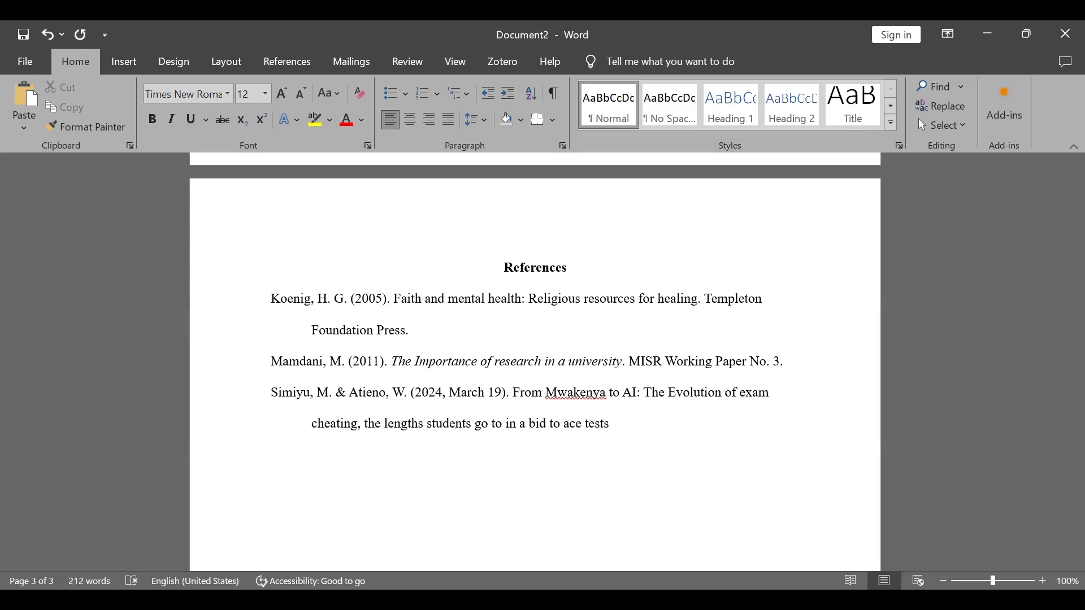
Finish the news article entry with ". Nation Africa." followed by the pasted article URL
type(". Nation Africa.")
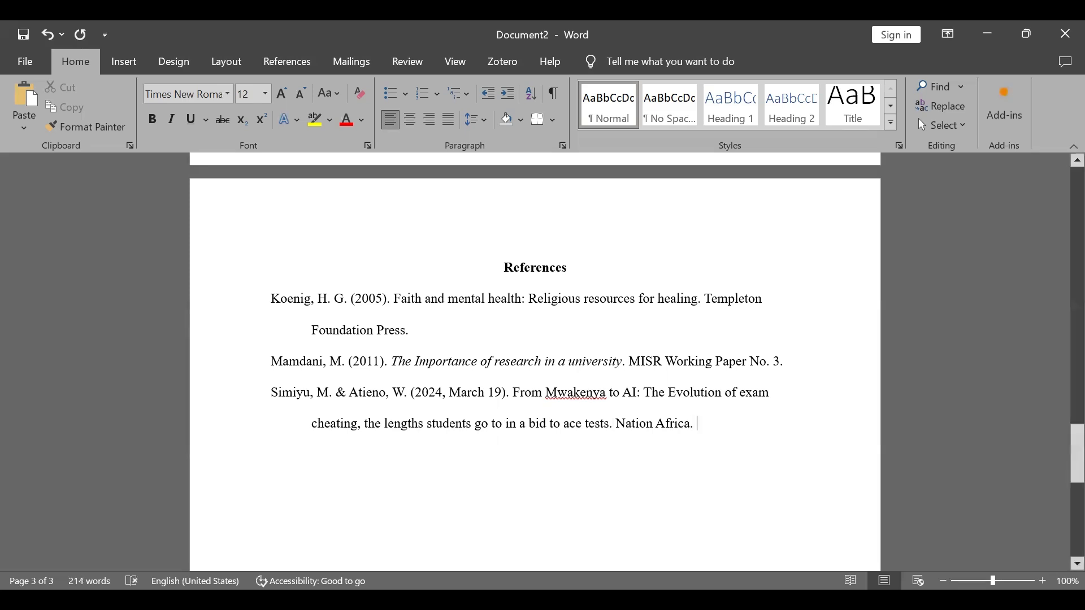
right_click(732, 427)
left_click(772, 259)
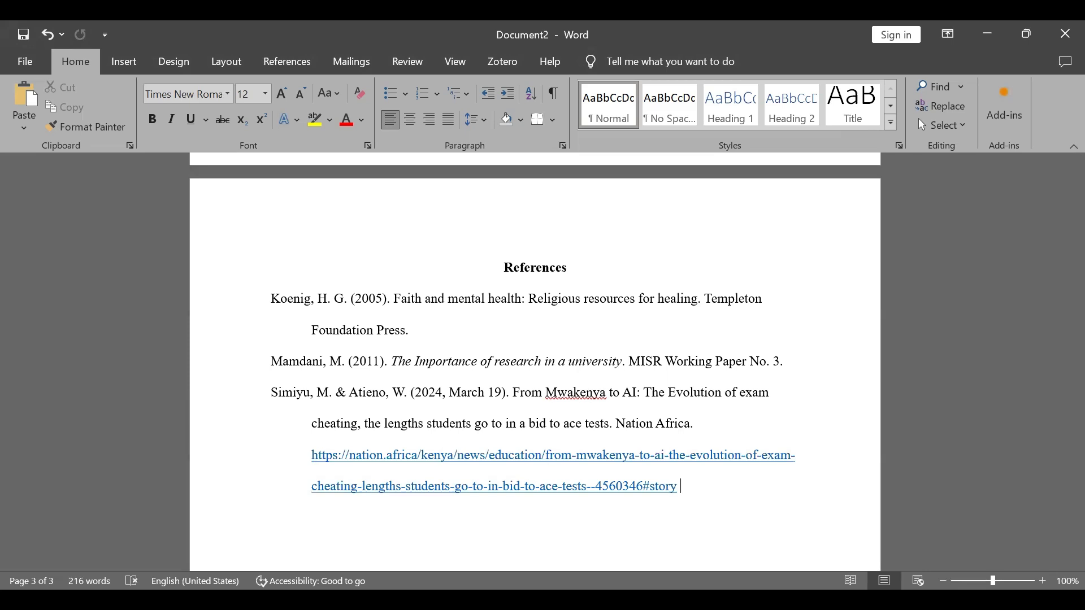
Italicize the source name "Nation Africa" in the news article entry, leaving its closing period upright
left_click(614, 424)
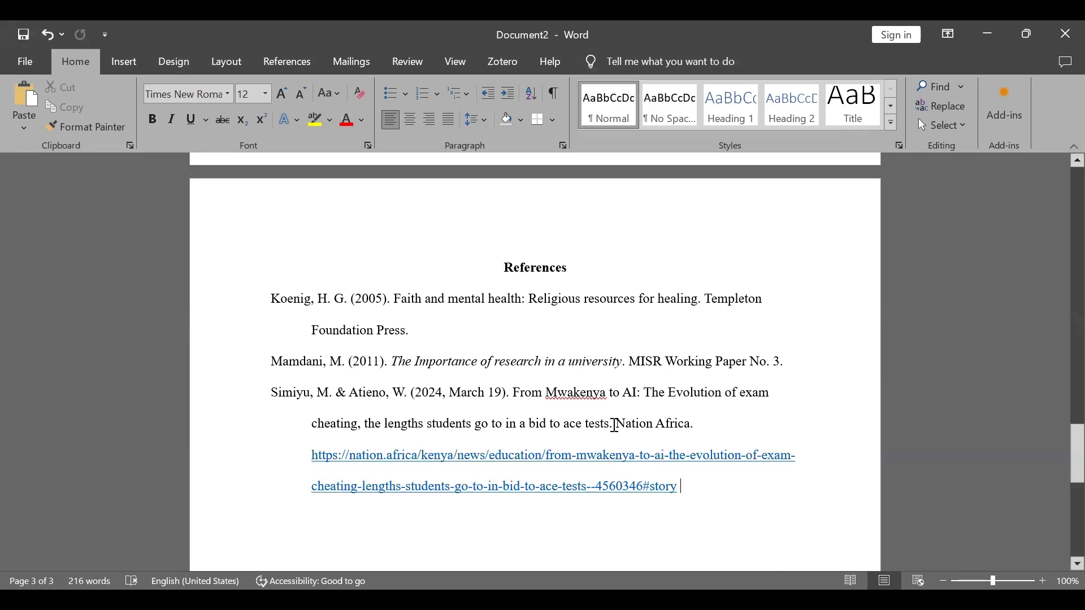
left_click(683, 429, "shift")
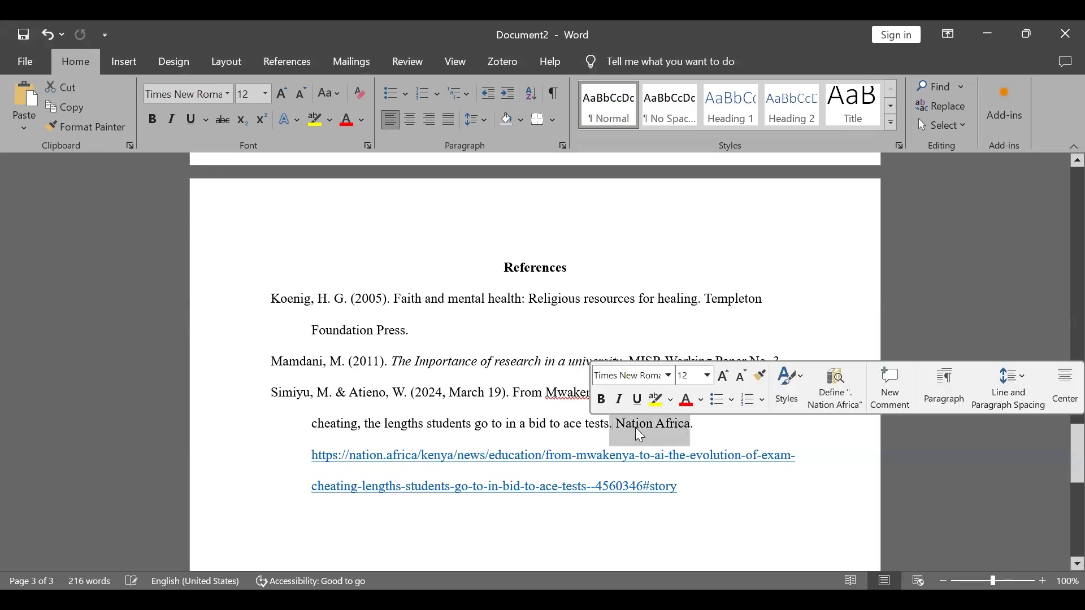
left_click_drag(617, 424, 687, 428)
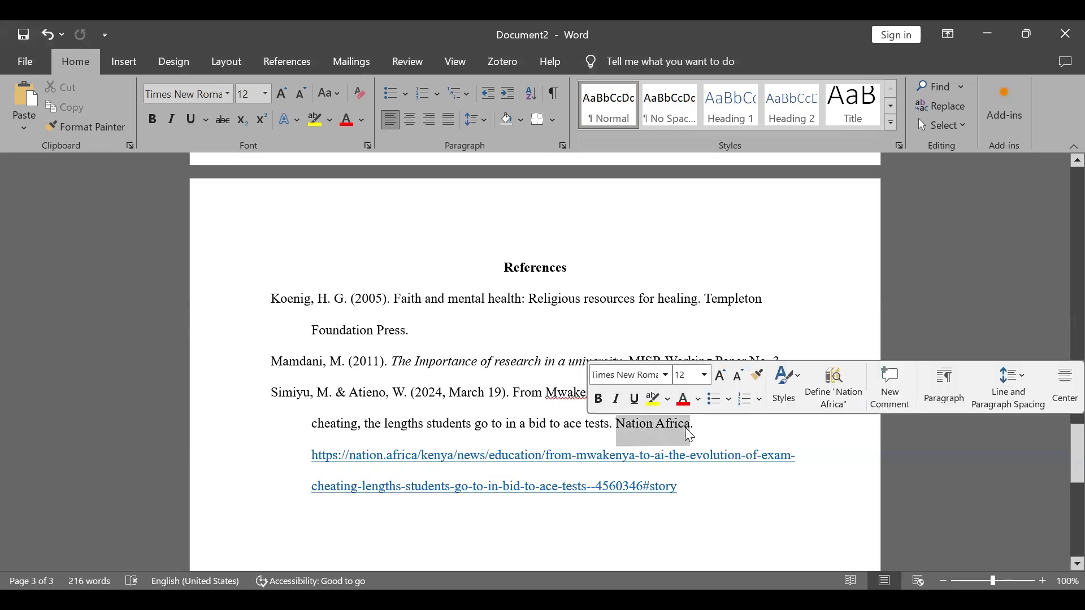
left_click(616, 399)
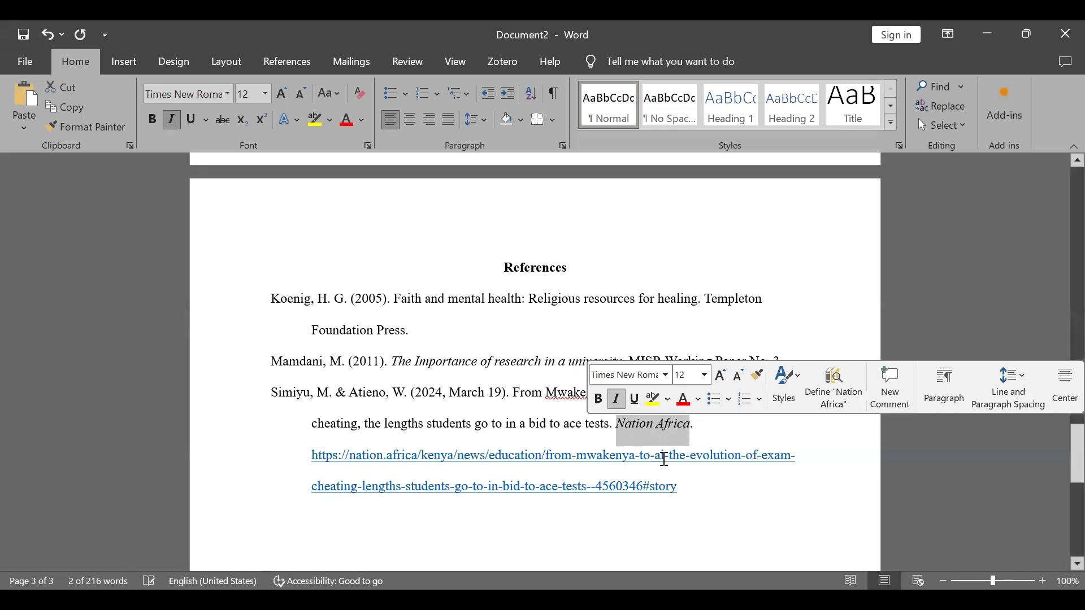
left_click(721, 518)
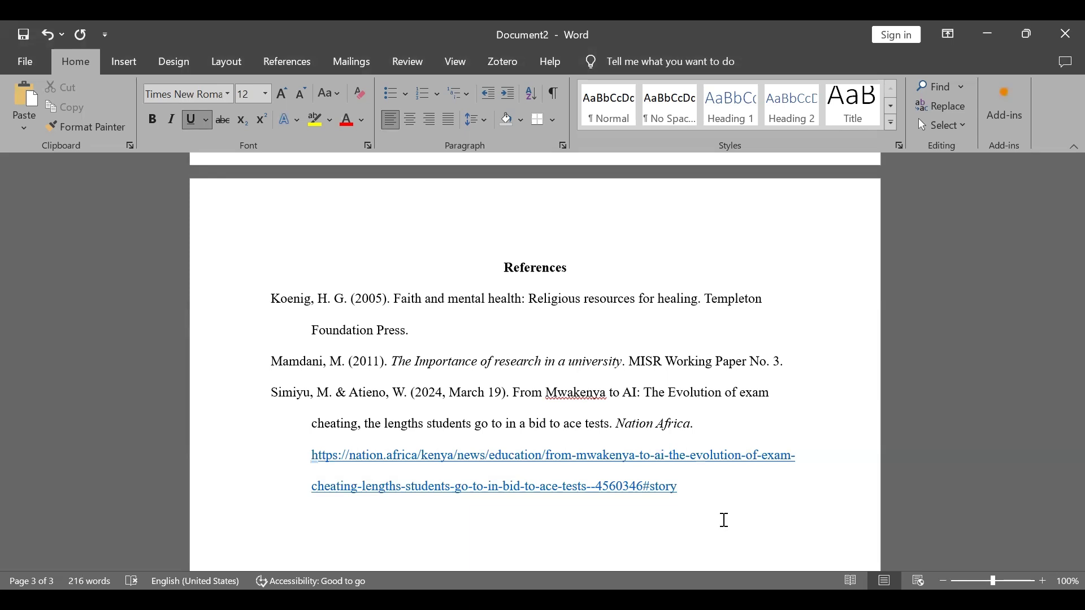
Italicize the book title "Faith and mental health: Religious resources for healing" in the 2005 entry
left_click_drag(394, 299, 695, 302)
left_click(624, 275)
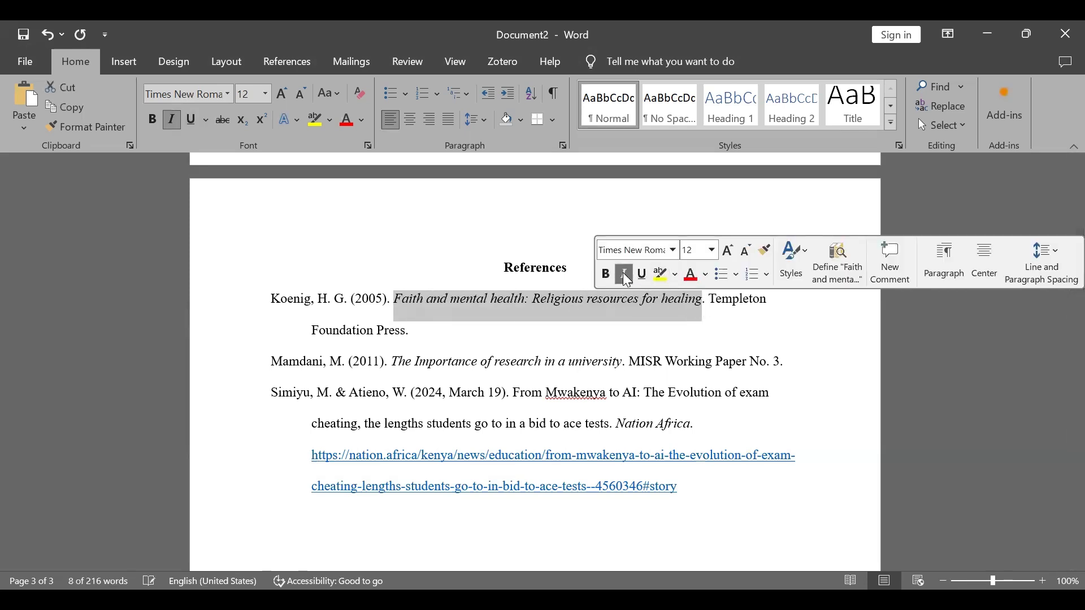
left_click(678, 351)
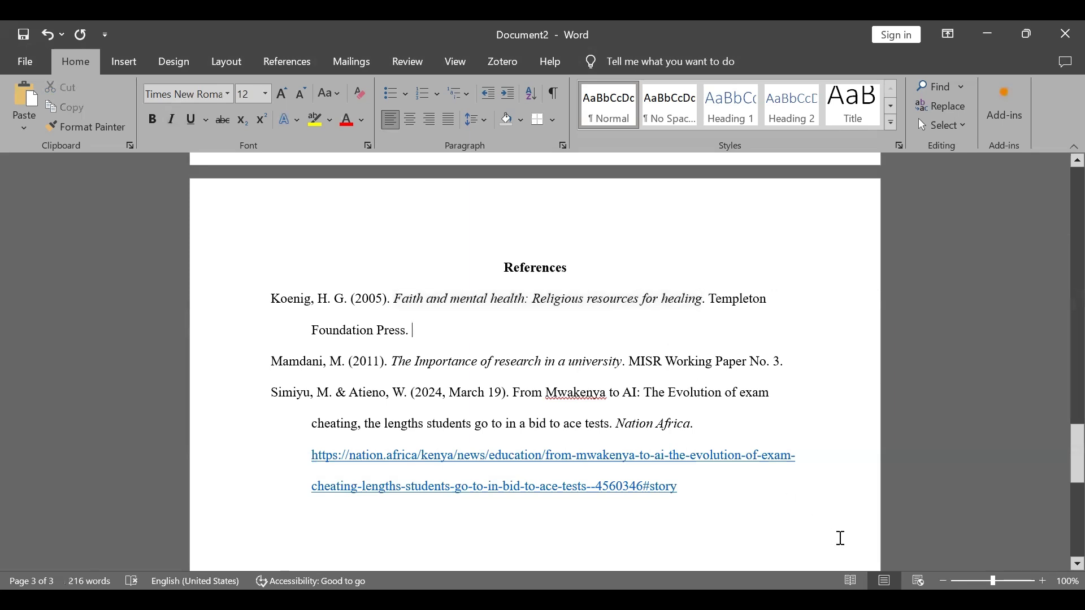